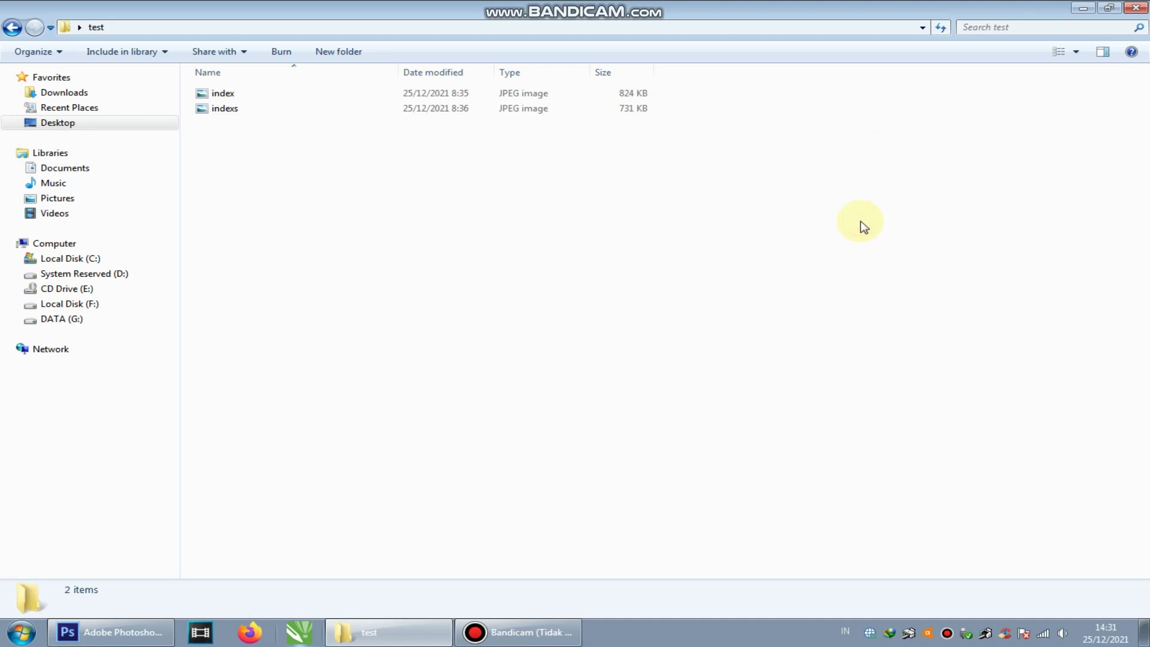
# - Minimize the test folder window and open the desktop ACTIONS image in Windows Photo Viewer
pyautogui.click(1083, 7)
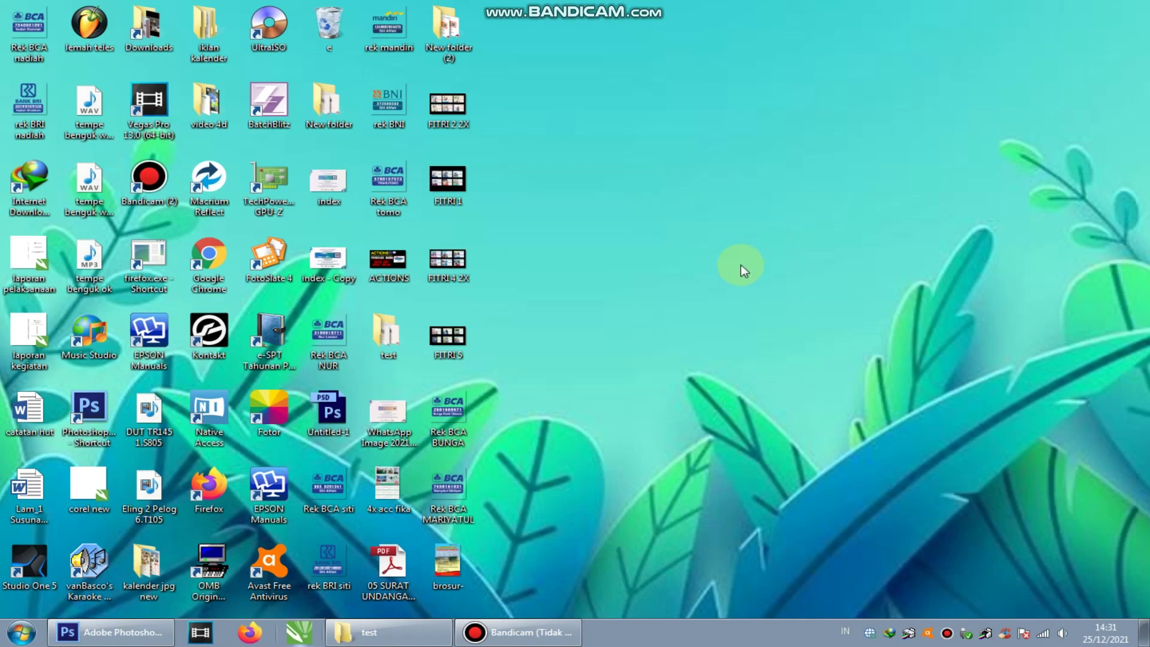
pyautogui.doubleClick(388, 259)
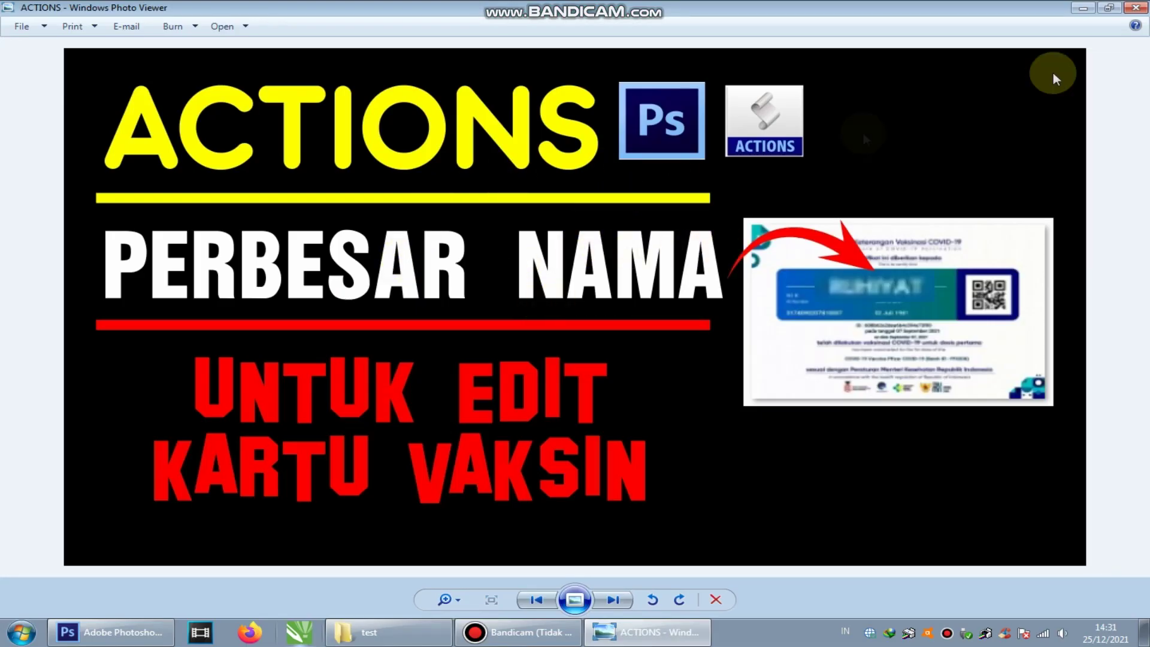
# - Close the ACTIONS image in Windows Photo Viewer to return to the desktop
pyautogui.click(1137, 7)
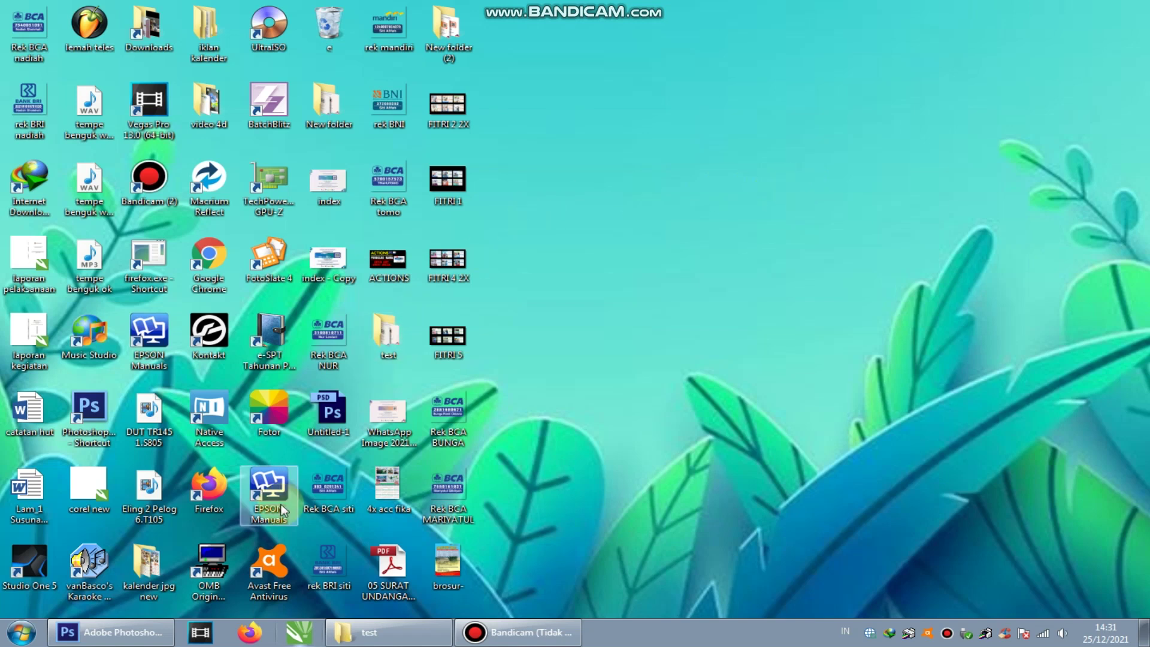
# - Bring up Photoshop's Batch dialog with its action Set list expanded
pyautogui.click(111, 632)
pyautogui.click(43, 12)
pyautogui.moveTo(68, 297)
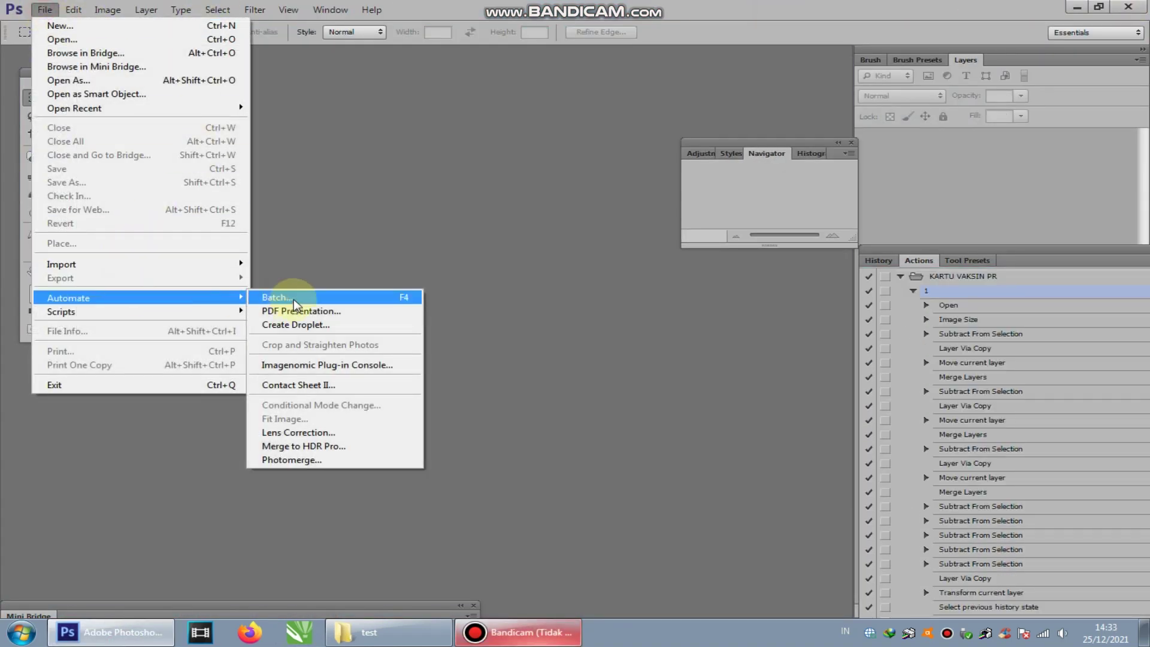
pyautogui.click(293, 298)
pyautogui.click(368, 150)
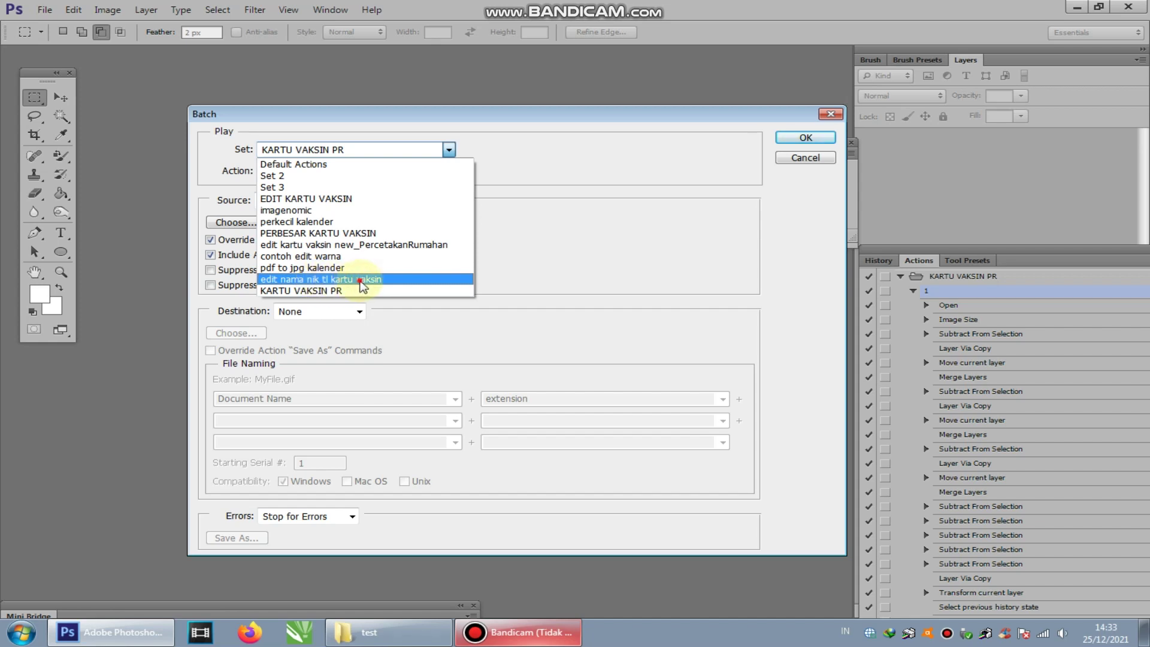
# - Set the batch to the 'edit nama nik tl kartu vaksin' set with the test folder as source
pyautogui.click(362, 279)
pyautogui.click(252, 222)
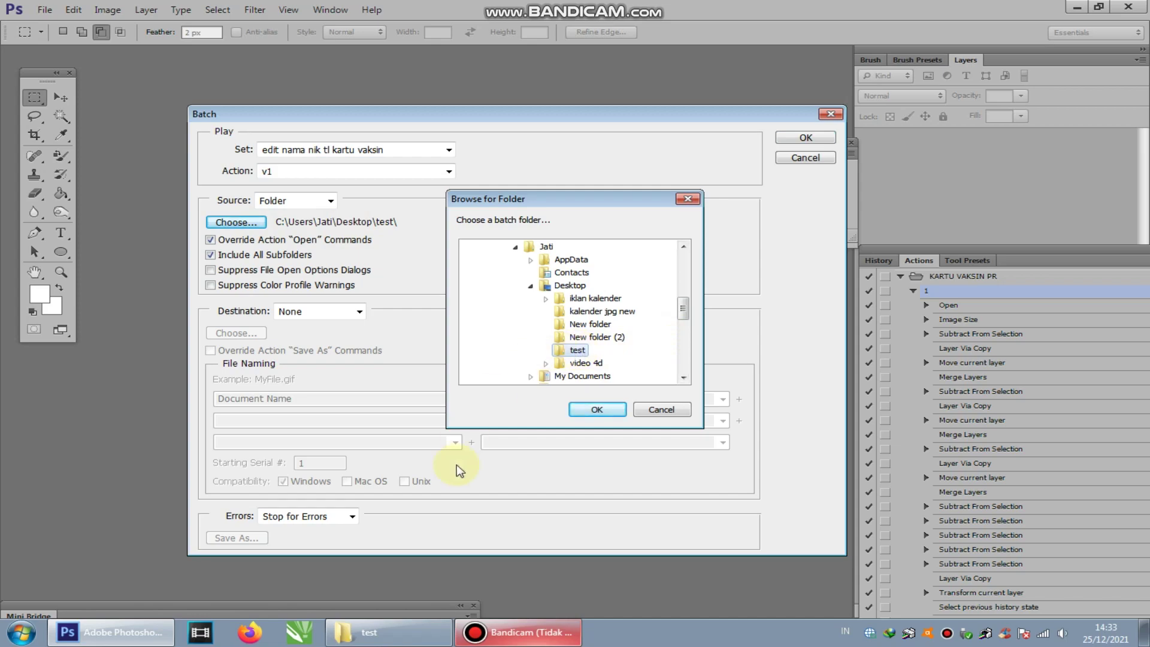
pyautogui.click(384, 635)
pyautogui.doubleClick(230, 78)
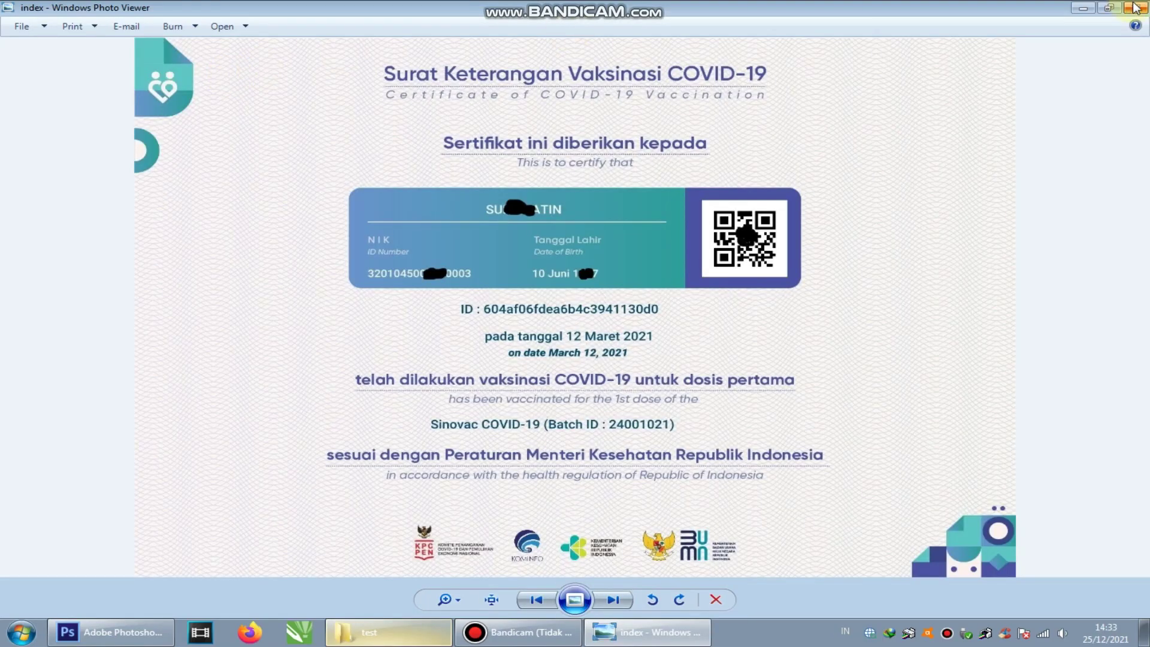
pyautogui.click(1136, 7)
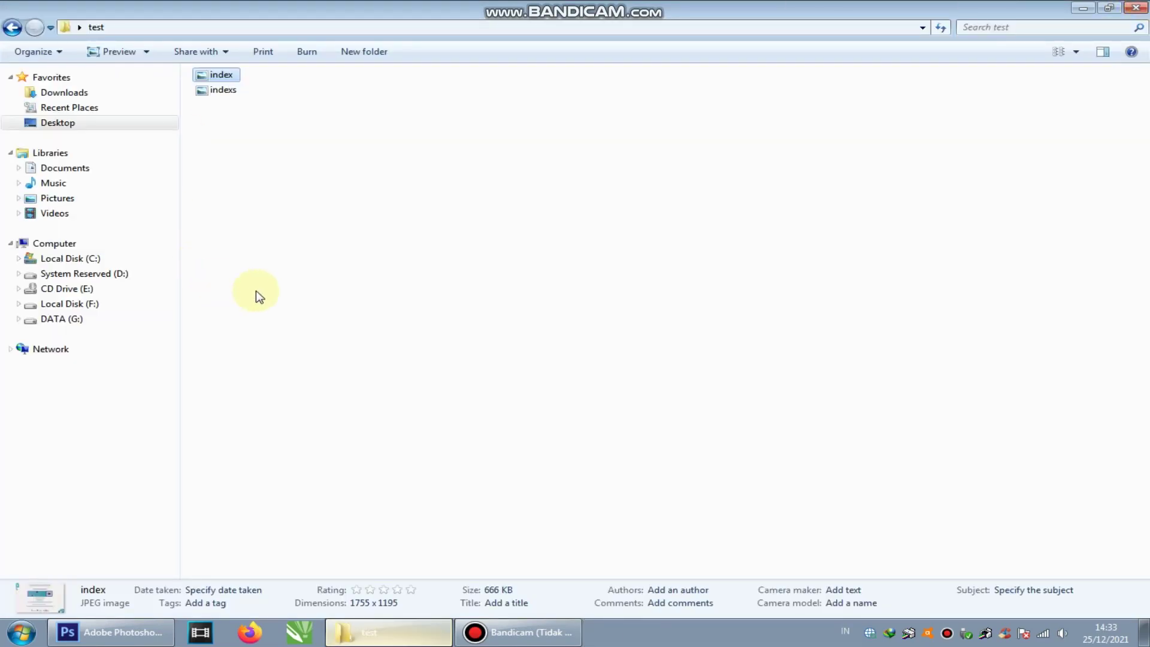
pyautogui.click(141, 632)
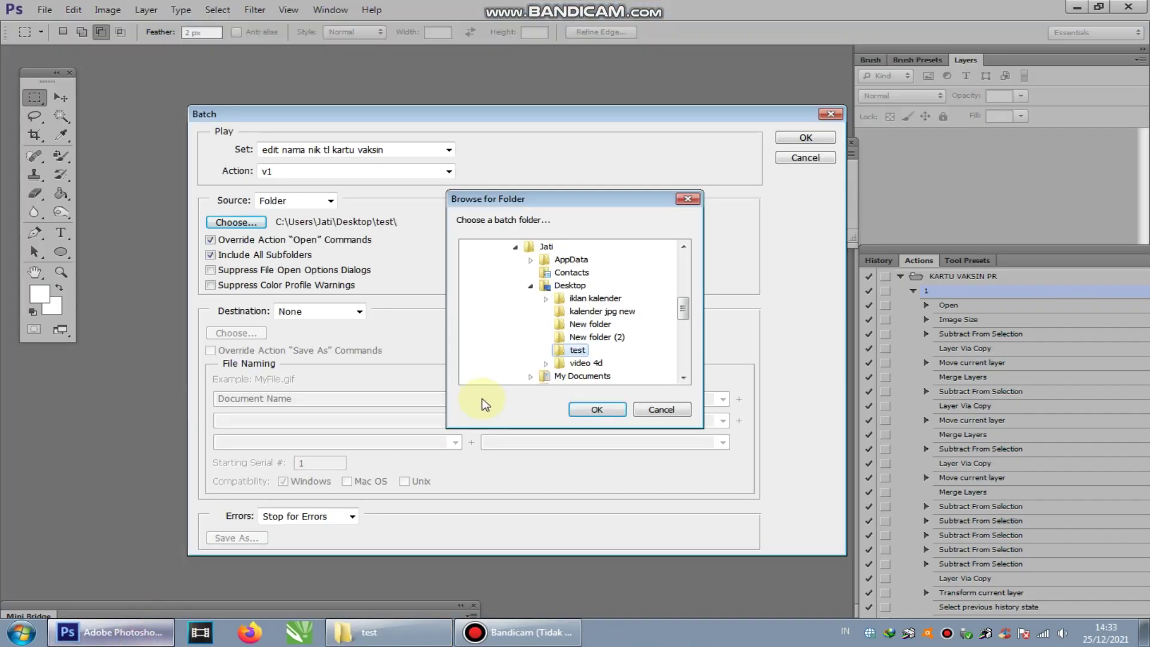
pyautogui.click(598, 408)
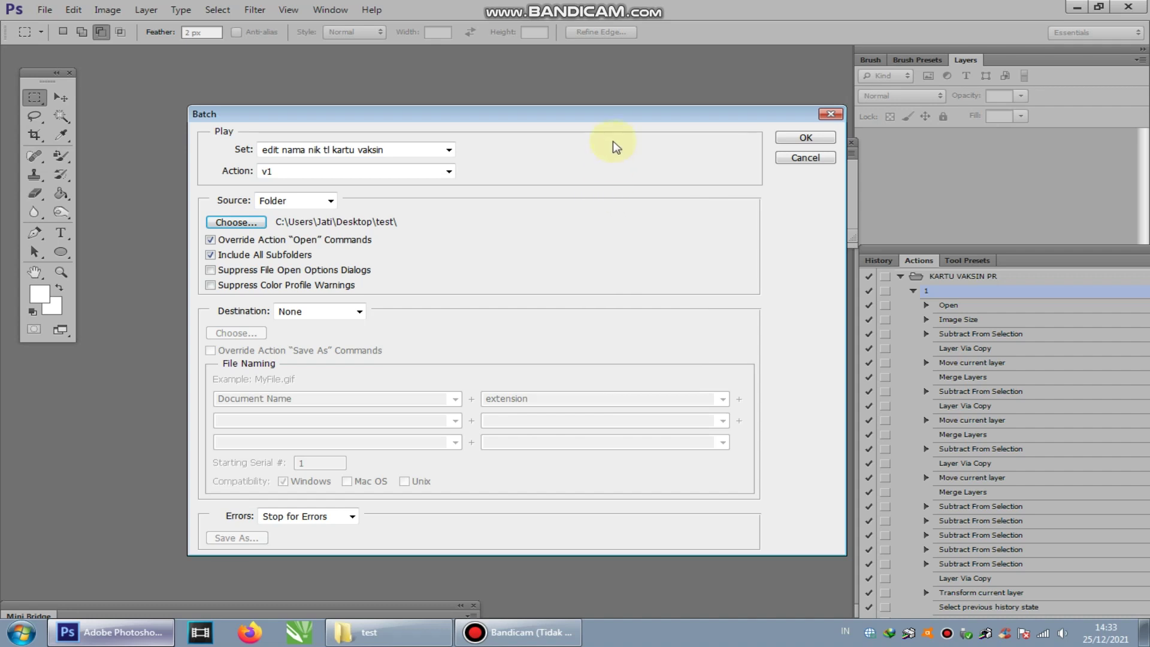
# - Run the action v1 batch and open the processed index certificate from the test folder
pyautogui.moveTo(615, 123); pyautogui.dragTo(574, 92)
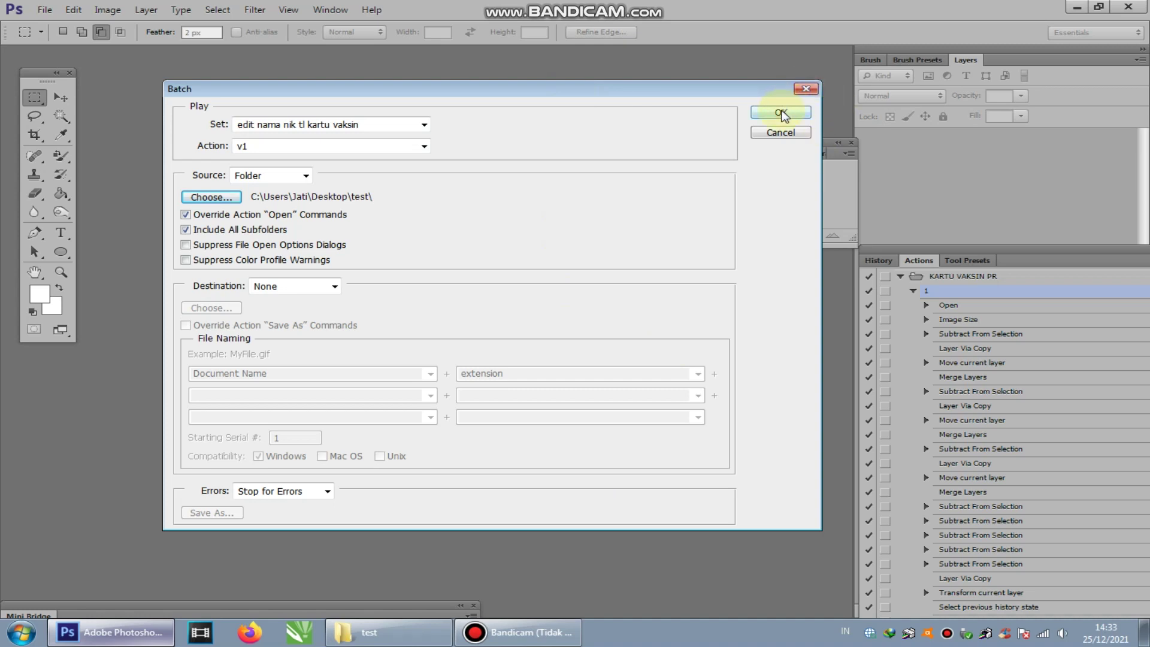
pyautogui.click(781, 112)
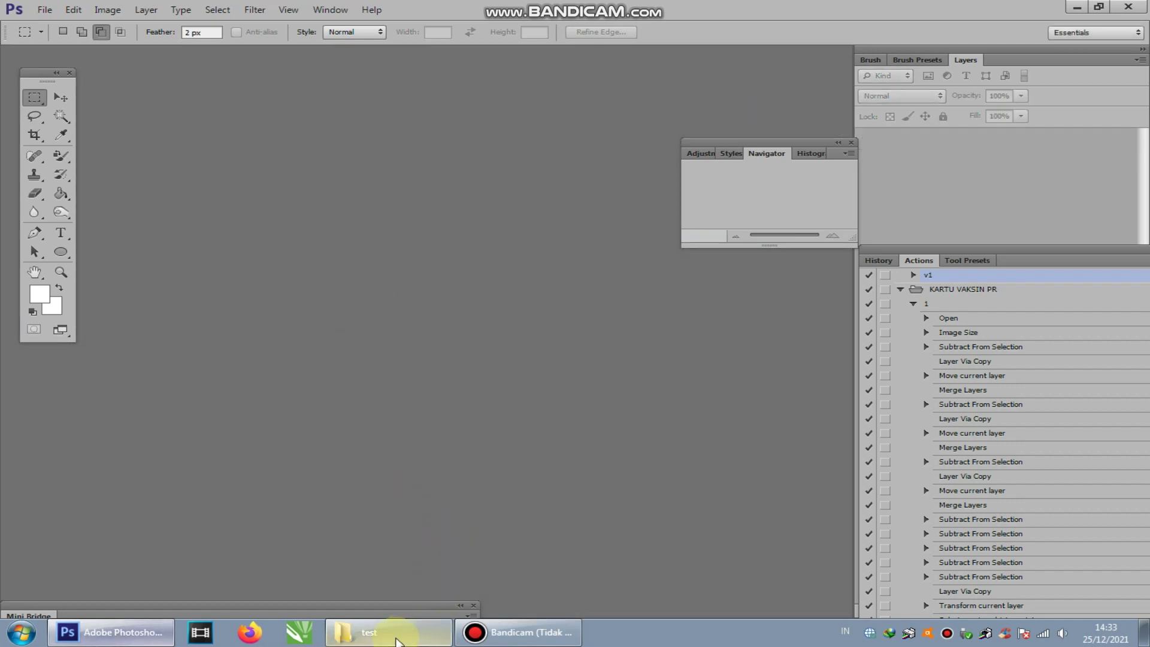
pyautogui.click(395, 640)
pyautogui.doubleClick(225, 75)
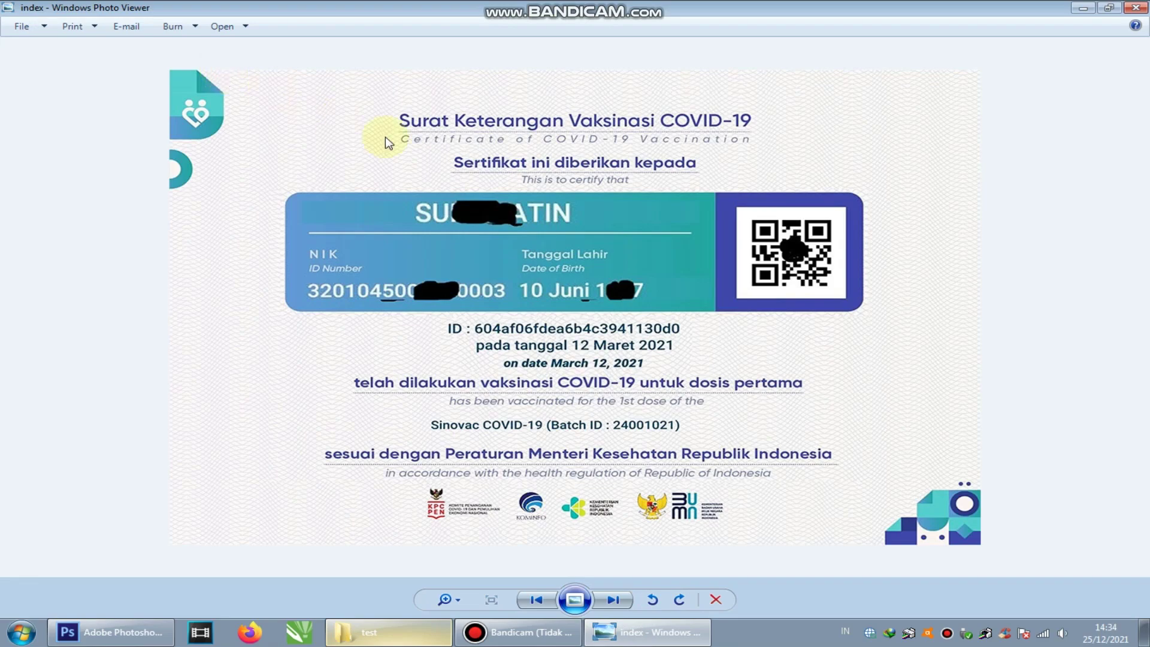
# - Zoom the index certificate and flip back and forth with indexs to compare them
pyautogui.scroll(3, 515, 178)
pyautogui.scroll(-3, 387, 243)
pyautogui.scroll(2, 387, 243)
pyautogui.scroll(2, 289, 222)
pyautogui.scroll(-3, 289, 222)
pyautogui.press('Right')
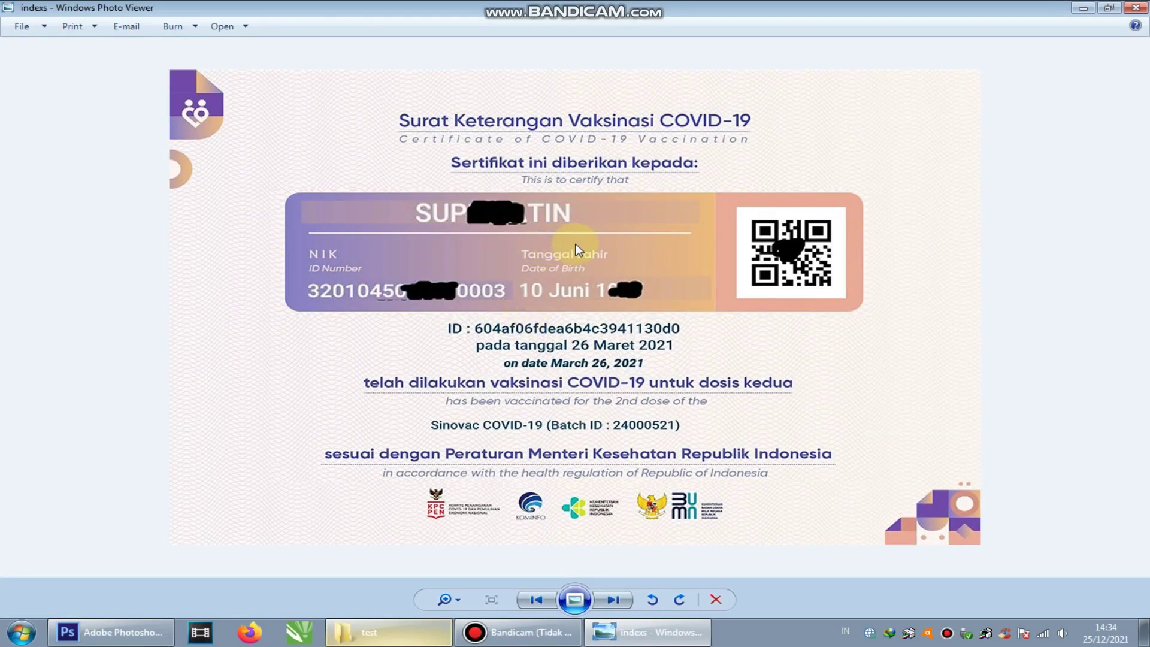
pyautogui.press('Left')
pyautogui.press('Right')
pyautogui.press('Left')
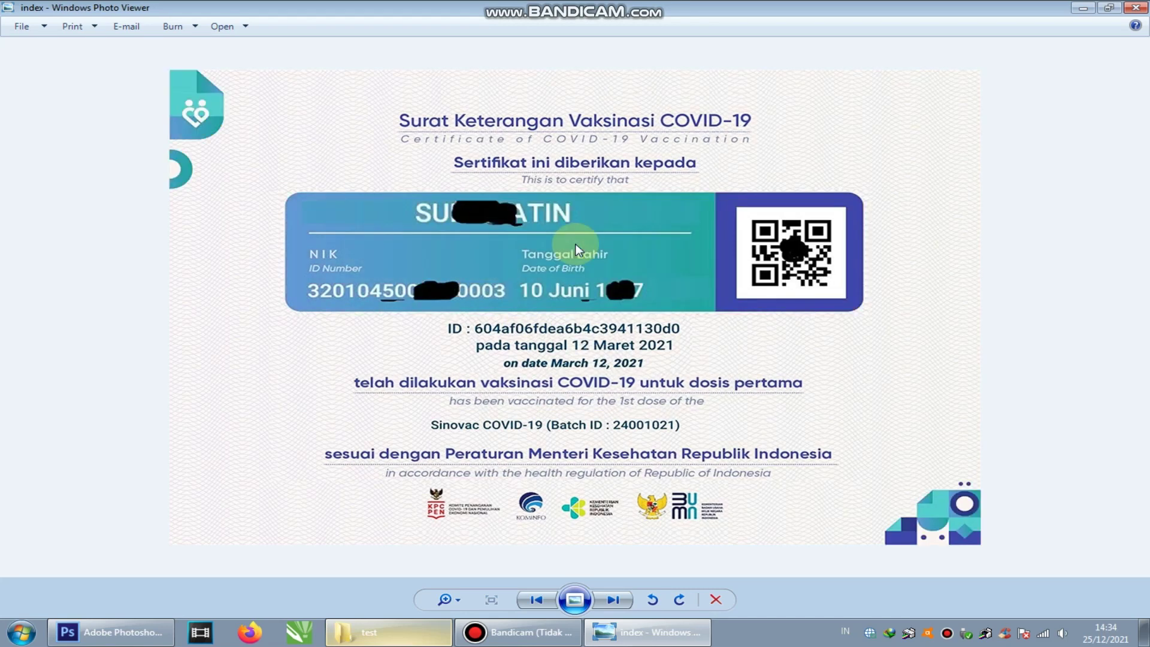
pyautogui.press('Right')
pyautogui.press('Left')
pyautogui.press('Right')
pyautogui.press('Left')
# - Zoom into the name card on the second-dose indexs certificate, then return to index
pyautogui.press('Right')
pyautogui.scroll(2, 624, 211)
pyautogui.scroll(1, 624, 203)
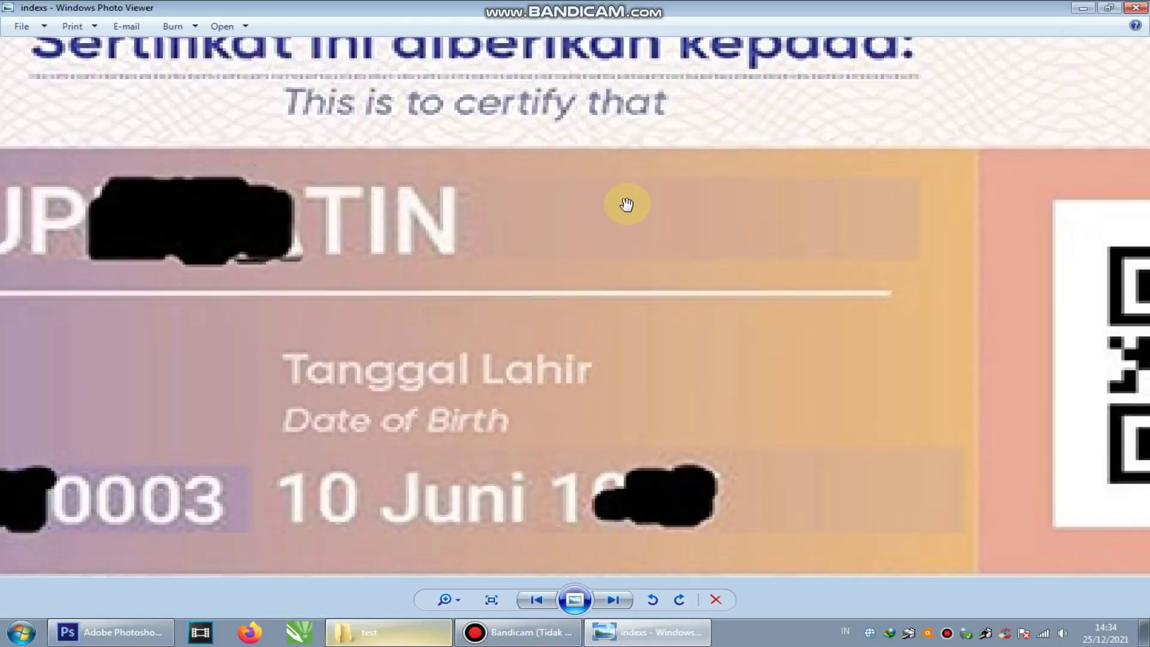
pyautogui.scroll(1, 576, 209)
pyautogui.scroll(-2, 577, 210)
pyautogui.scroll(-1, 577, 210)
pyautogui.scroll(-1, 577, 209)
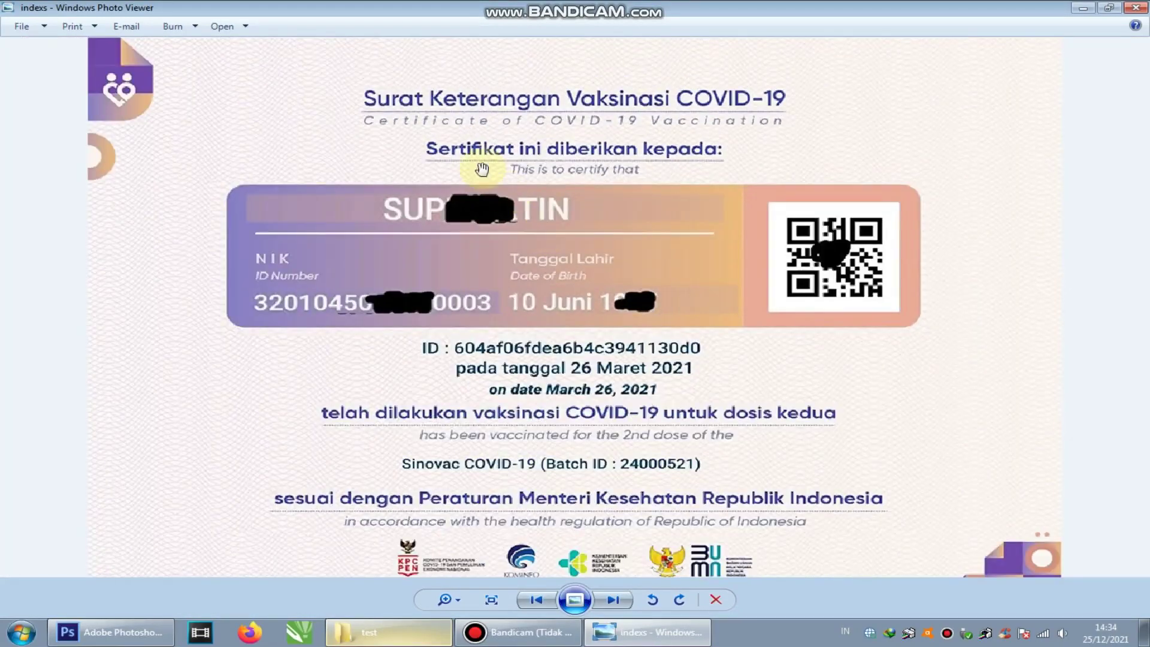
pyautogui.scroll(1, 703, 226)
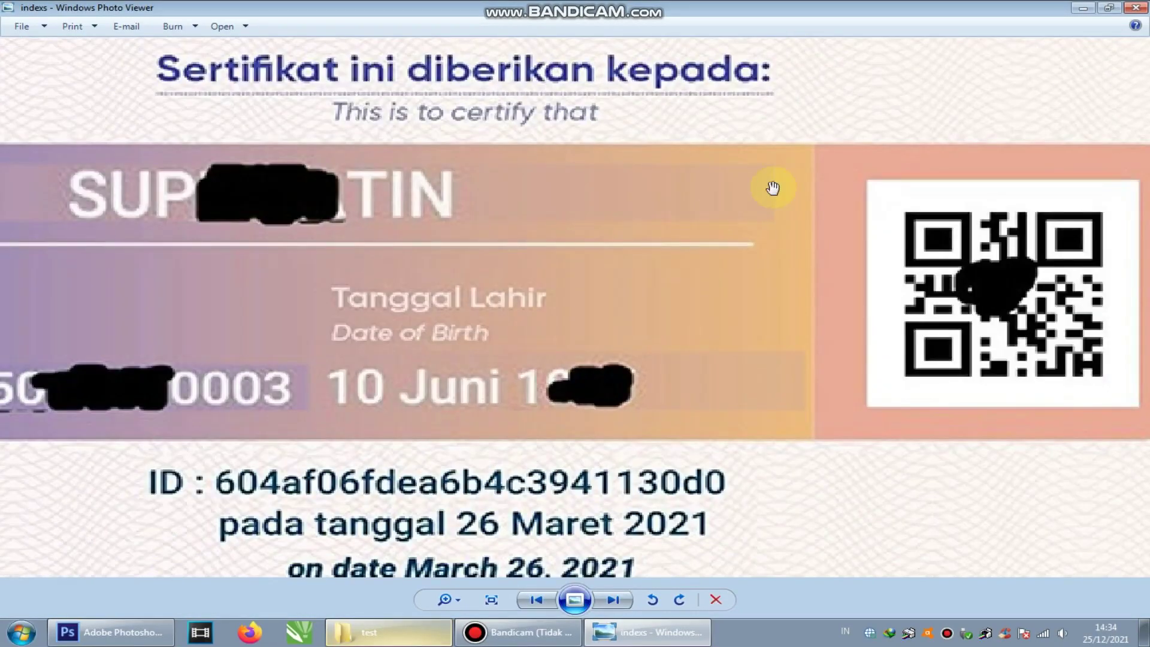
pyautogui.scroll(2, 773, 185)
pyautogui.scroll(-1, 773, 185)
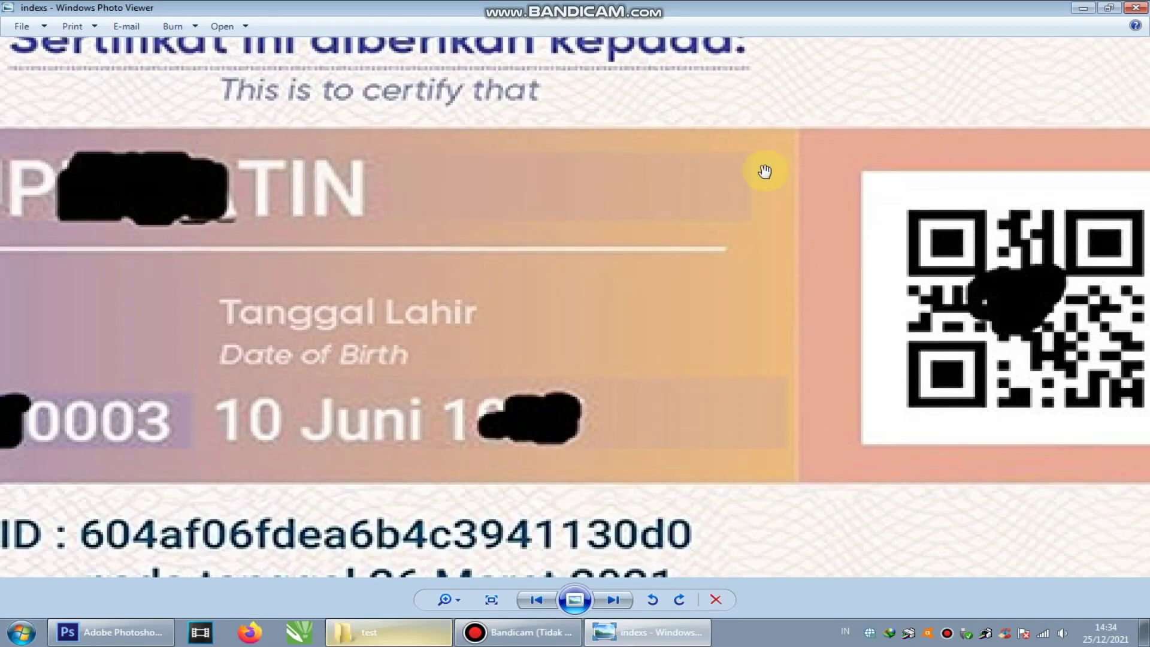
pyautogui.scroll(-2, 524, 217)
pyautogui.scroll(-1, 574, 215)
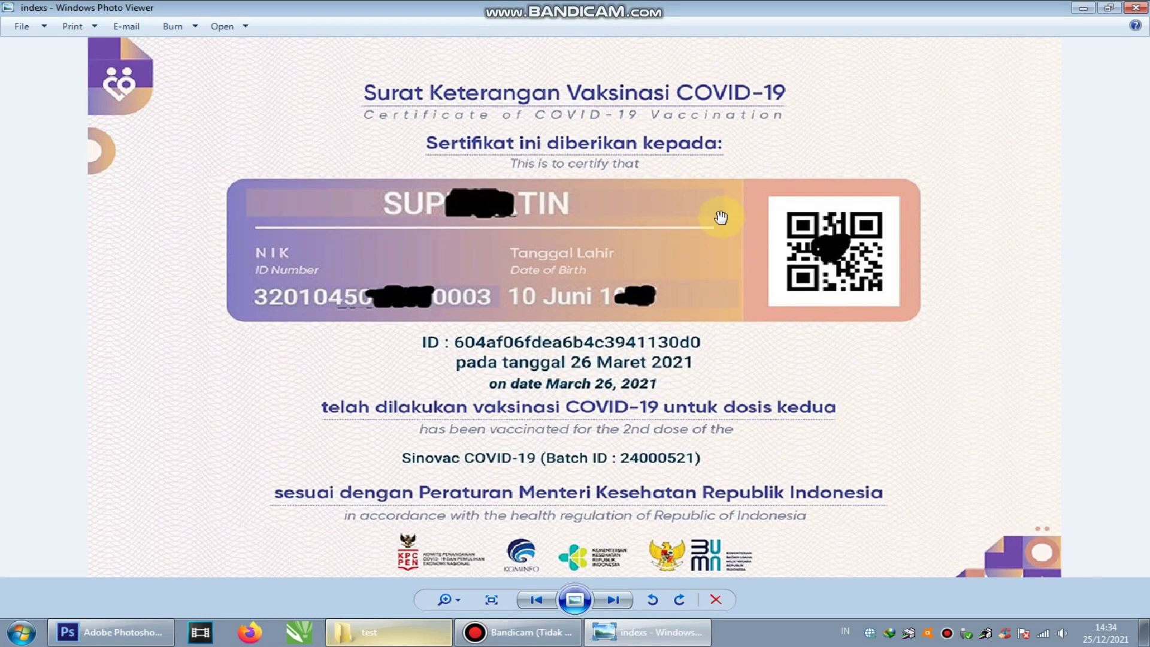
pyautogui.scroll(1, 721, 217)
pyautogui.scroll(1, 742, 210)
pyautogui.scroll(1, 773, 211)
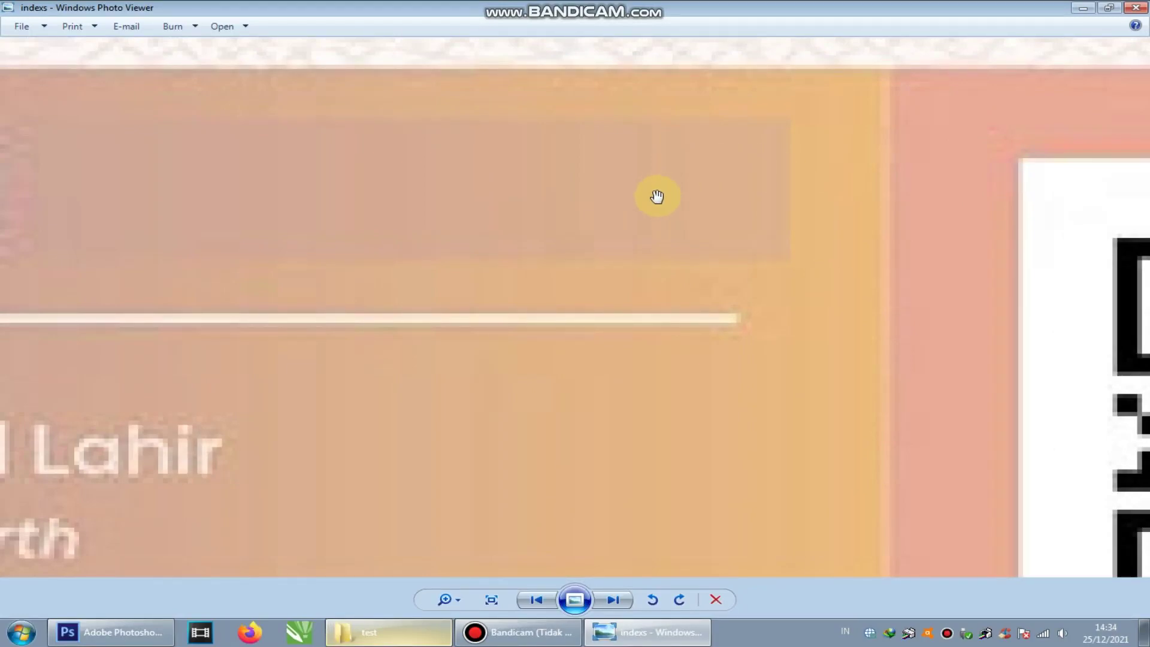
pyautogui.scroll(-3, 658, 197)
pyautogui.press('Left')
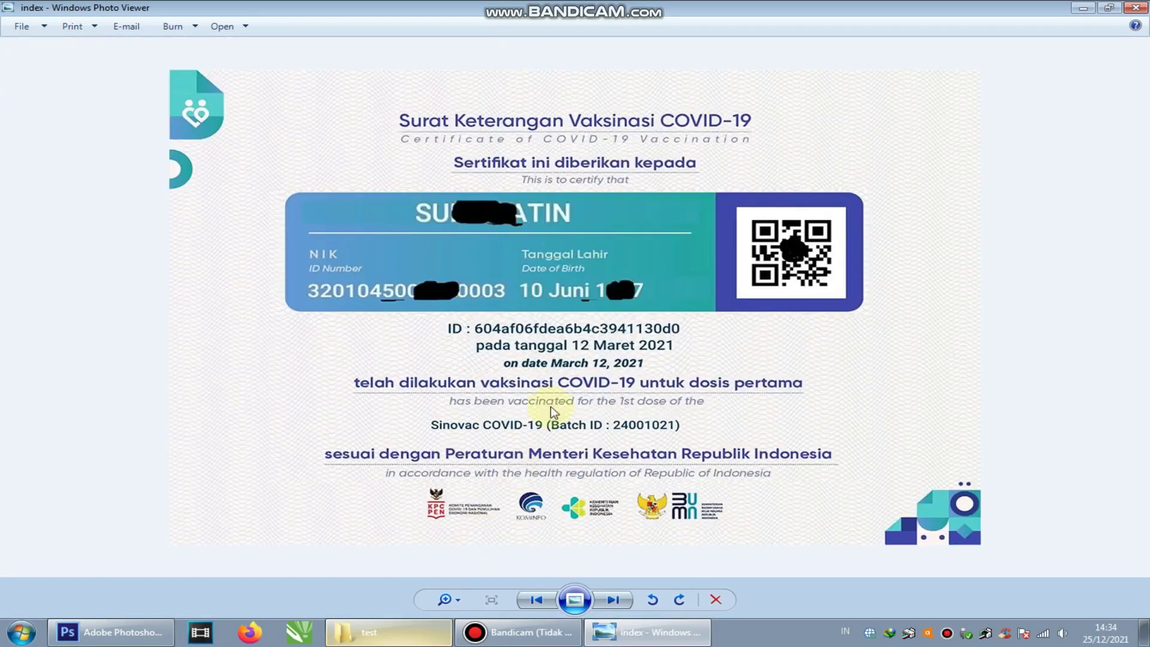
pyautogui.scroll(1, 645, 205)
pyautogui.scroll(1, 649, 216)
pyautogui.scroll(1, 688, 216)
pyautogui.scroll(1, 687, 217)
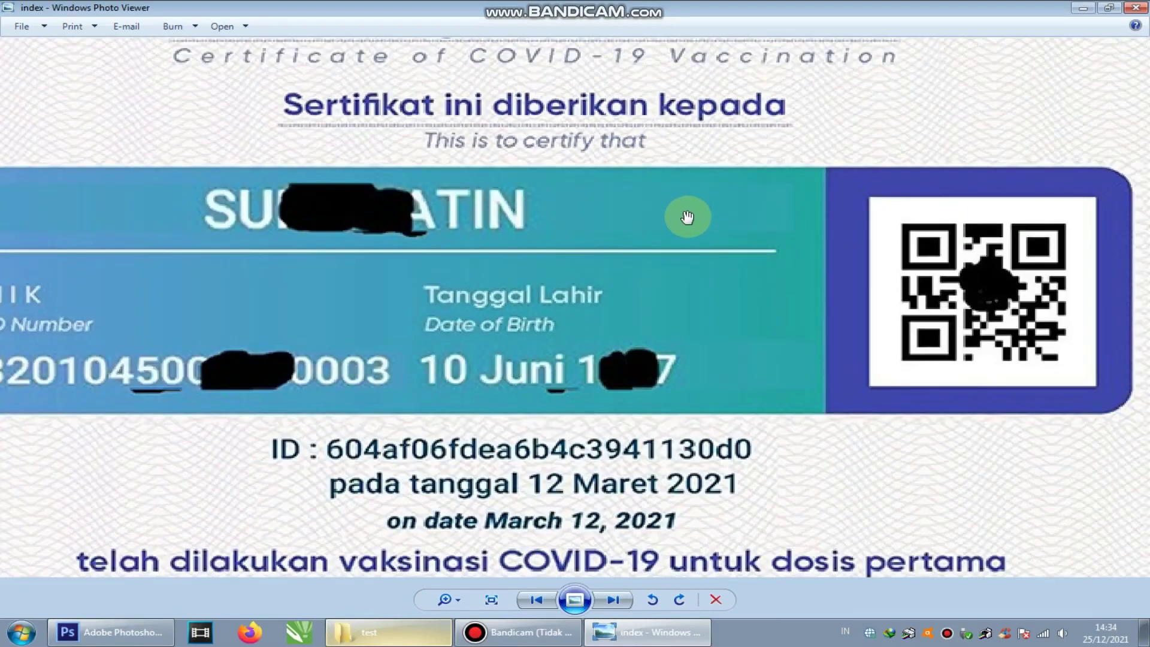
pyautogui.scroll(-3, 687, 217)
pyautogui.scroll(3, 513, 294)
pyautogui.scroll(-3, 518, 290)
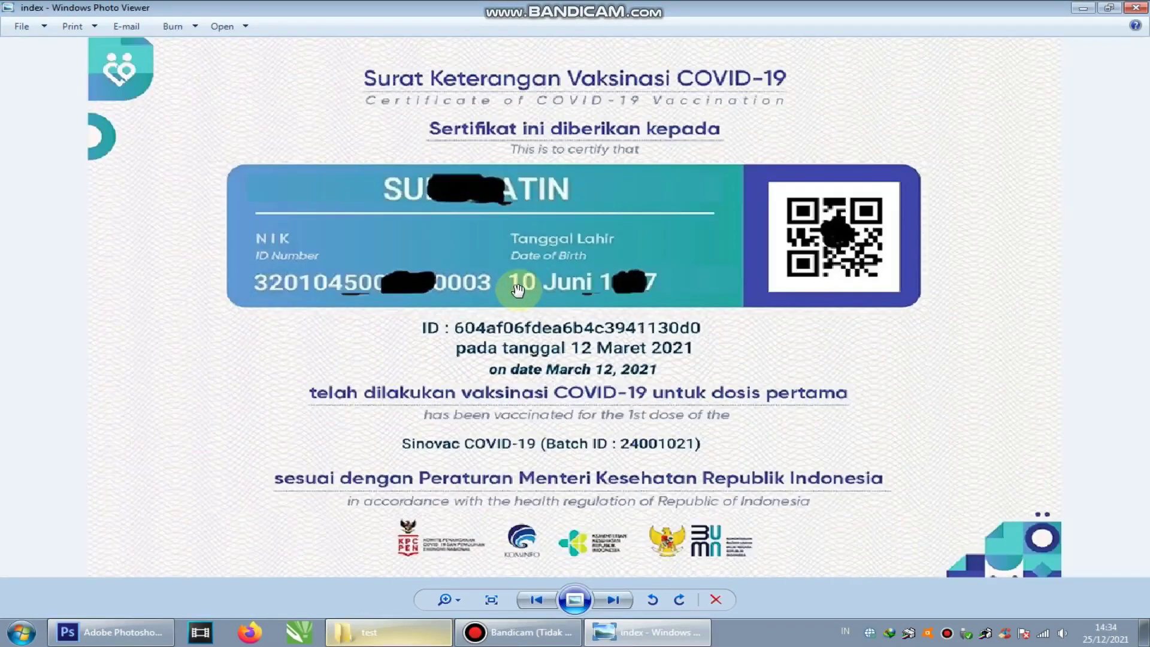
pyautogui.scroll(3, 368, 197)
pyautogui.scroll(-3, 368, 195)
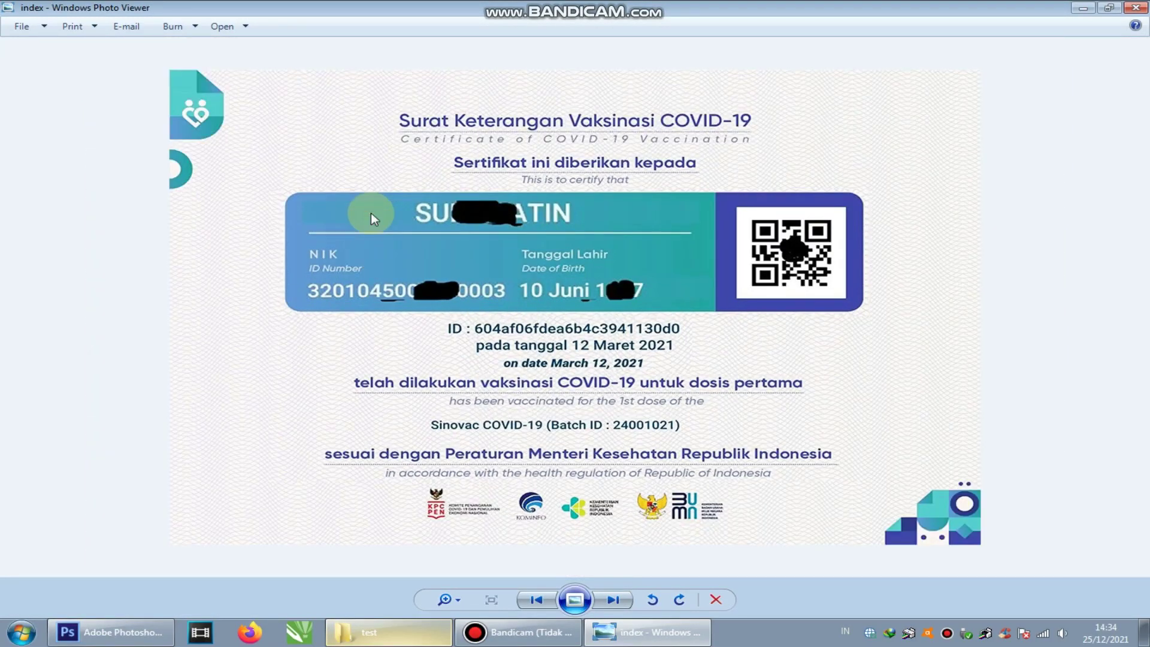
pyautogui.scroll(-1, 474, 226)
pyautogui.scroll(-1, 473, 226)
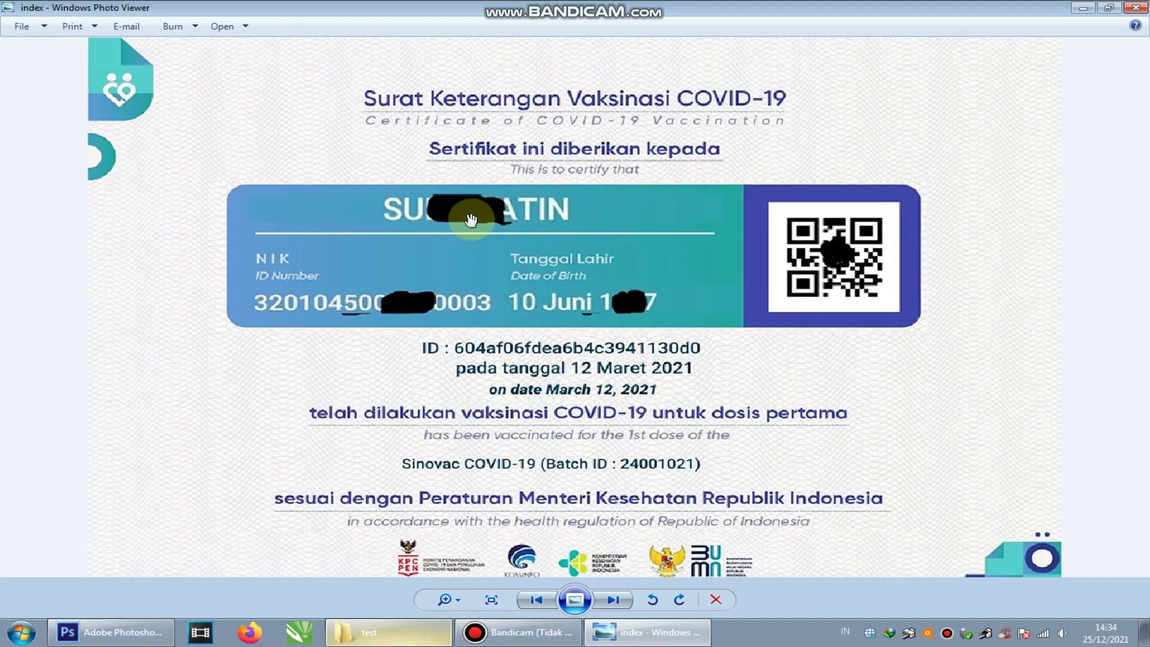
pyautogui.scroll(2, 478, 209)
pyautogui.scroll(-1, 478, 219)
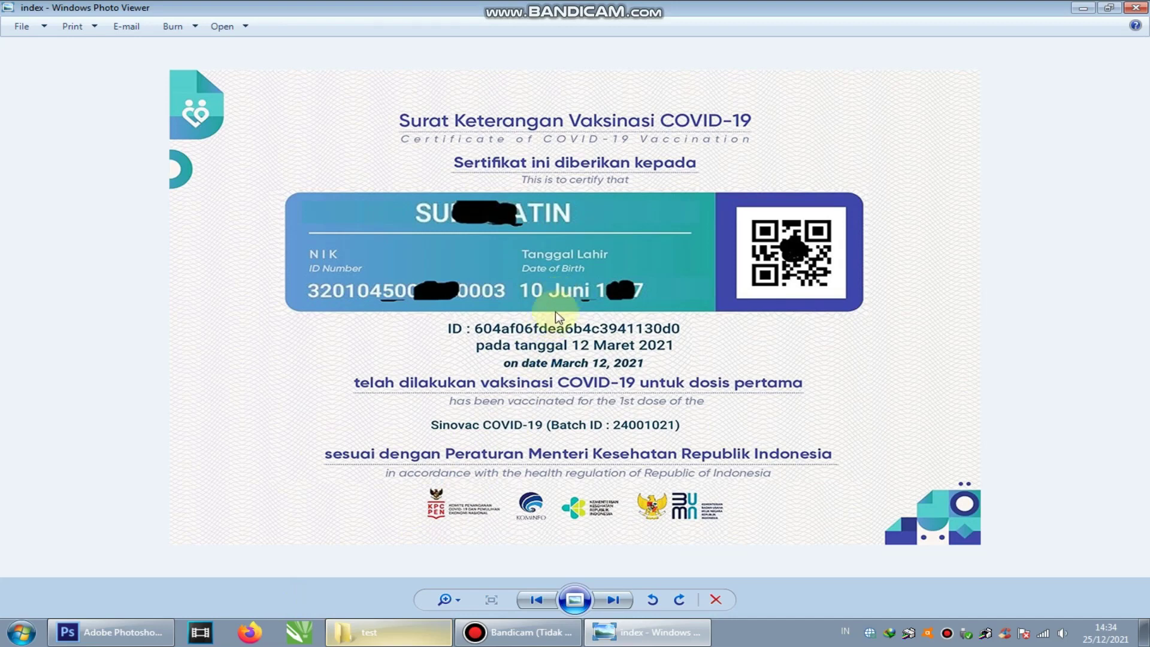
pyautogui.press('Right')
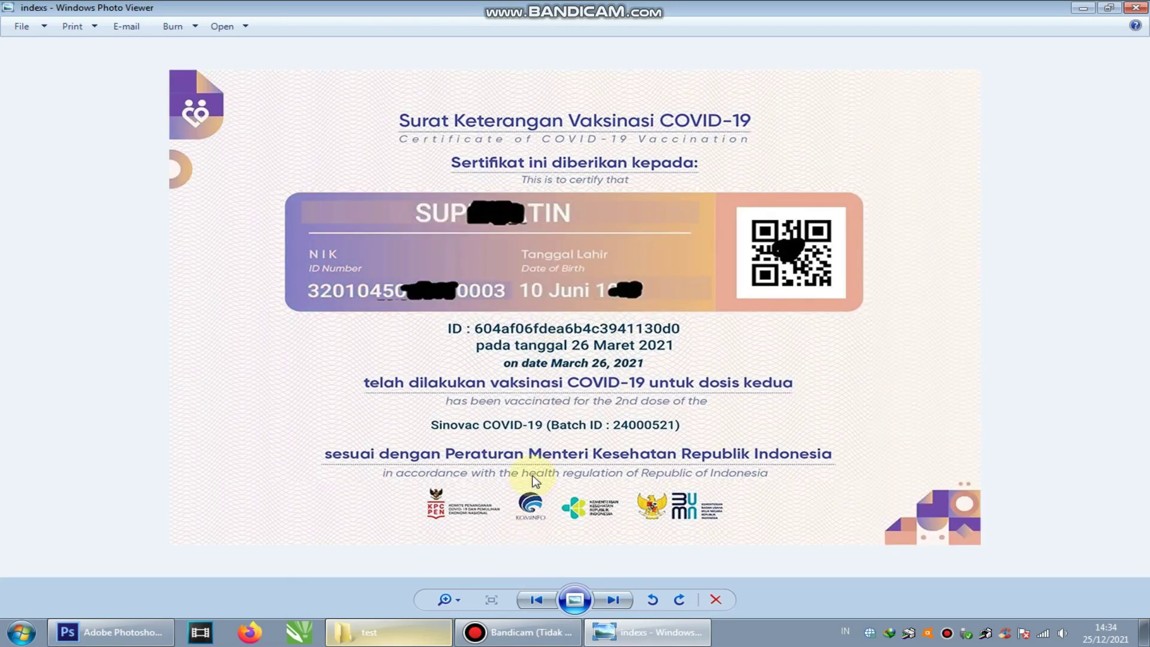
# - Zoom in and out on the second-dose indexs certificate to inspect it
pyautogui.scroll(1, 441, 247)
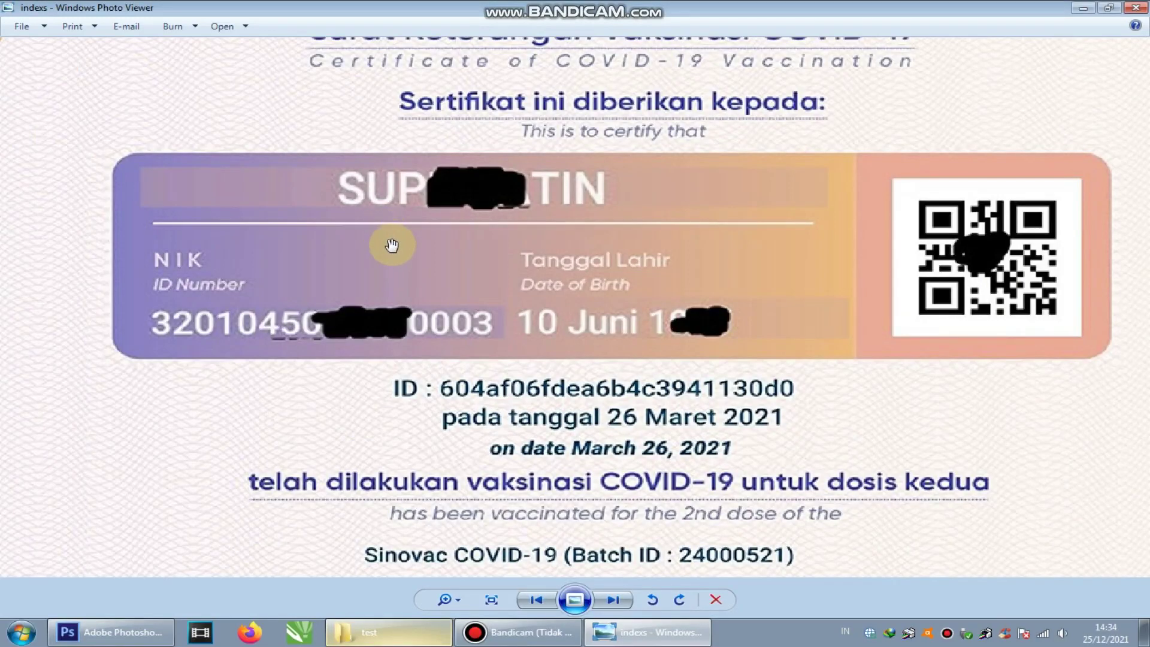
pyautogui.scroll(-1, 391, 245)
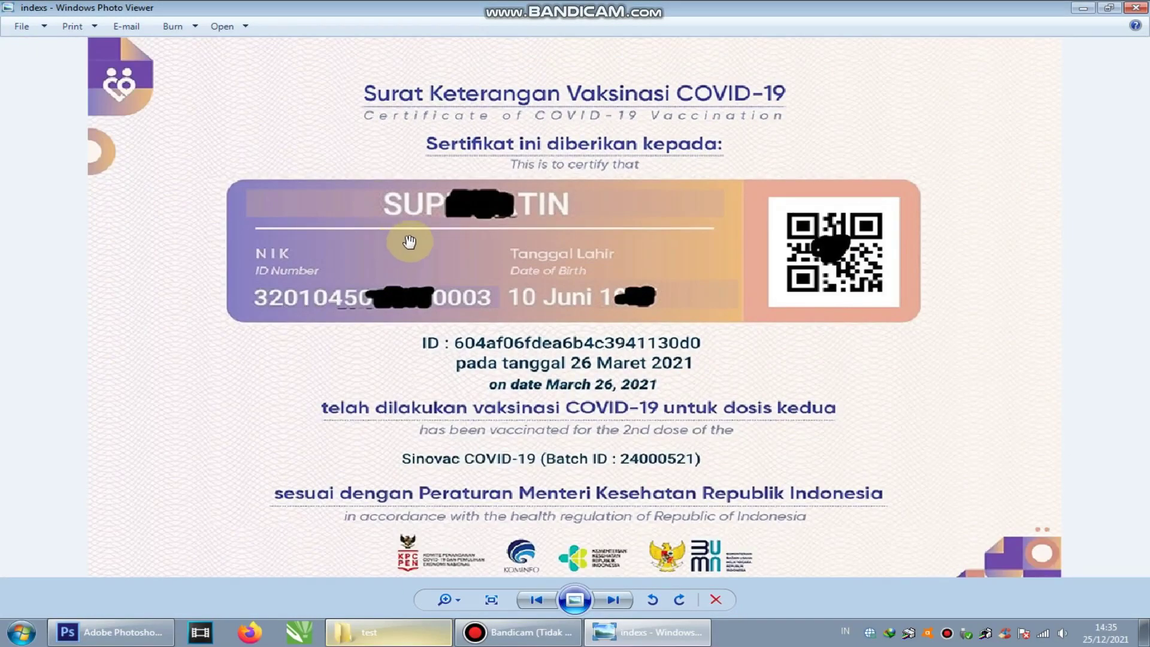
pyautogui.scroll(1, 429, 226)
pyautogui.scroll(-1, 429, 226)
pyautogui.scroll(1, 322, 189)
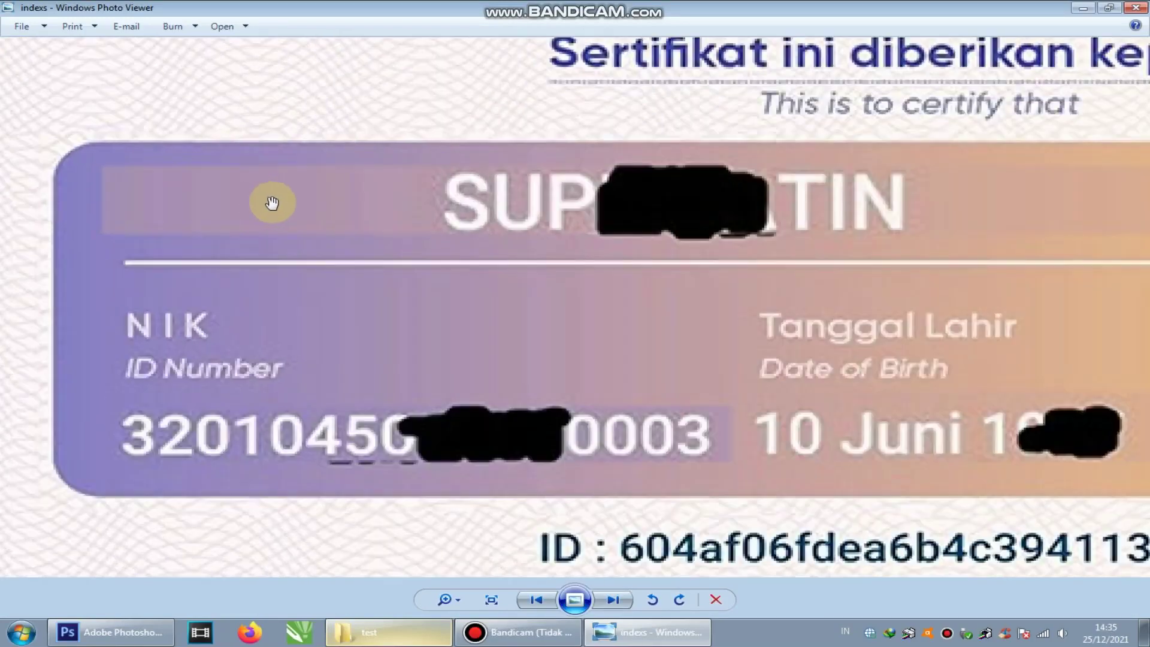
pyautogui.scroll(1, 269, 200)
pyautogui.scroll(-1, 483, 200)
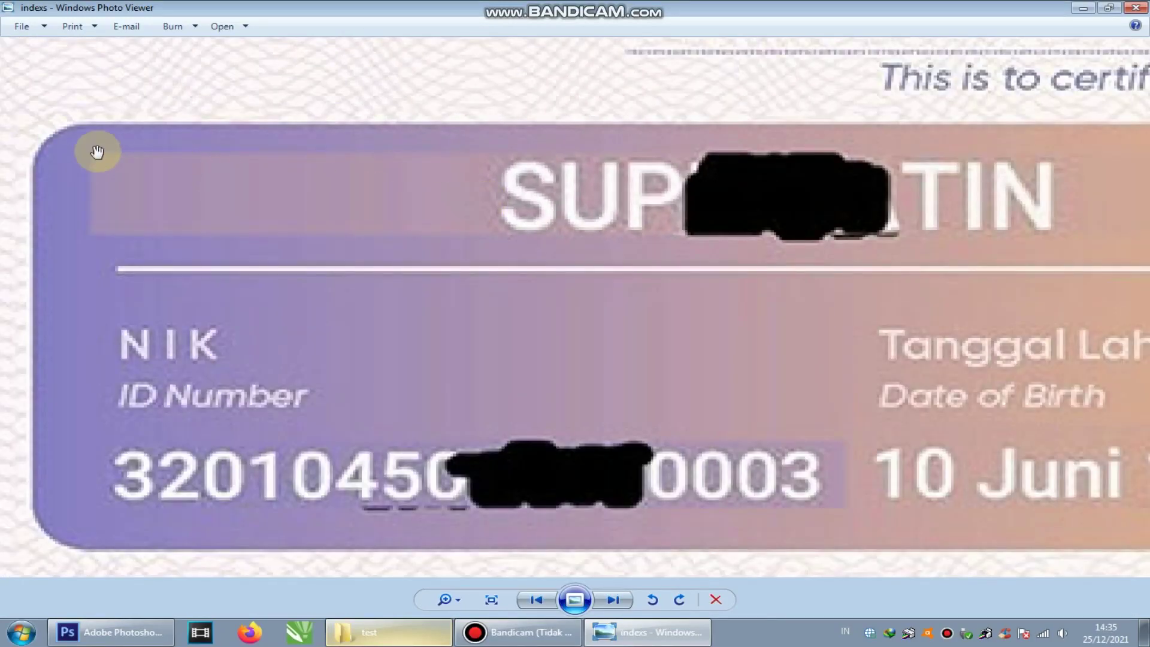
pyautogui.scroll(-1, 367, 189)
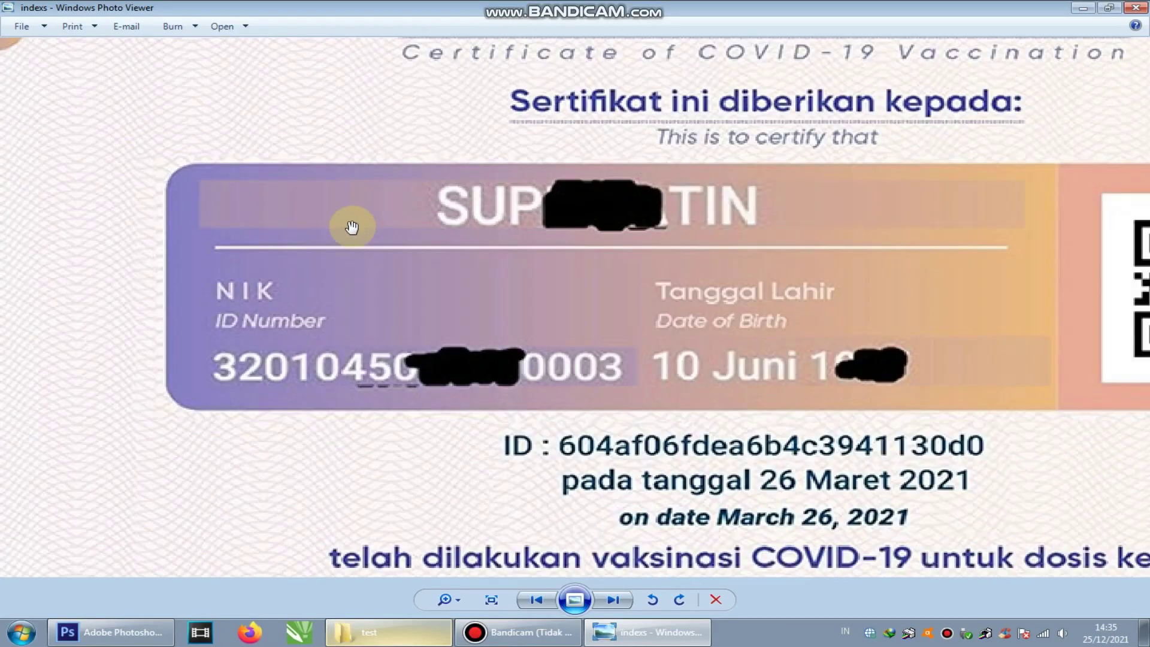
pyautogui.scroll(-1, 911, 218)
pyautogui.scroll(2, 927, 206)
pyautogui.scroll(-2, 862, 172)
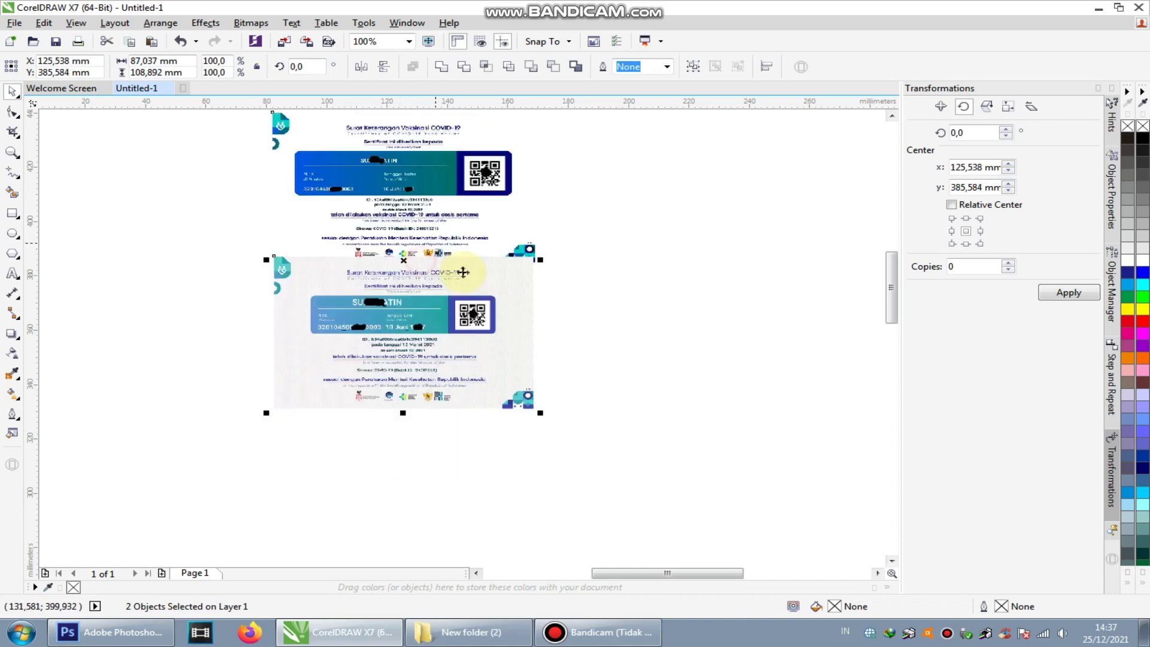
# - Select the lower certificate bitmap and zoom around the page to inspect it
pyautogui.click(680, 390)
pyautogui.click(490, 288)
pyautogui.scroll(2, 455, 192)
pyautogui.scroll(-1, 477, 229)
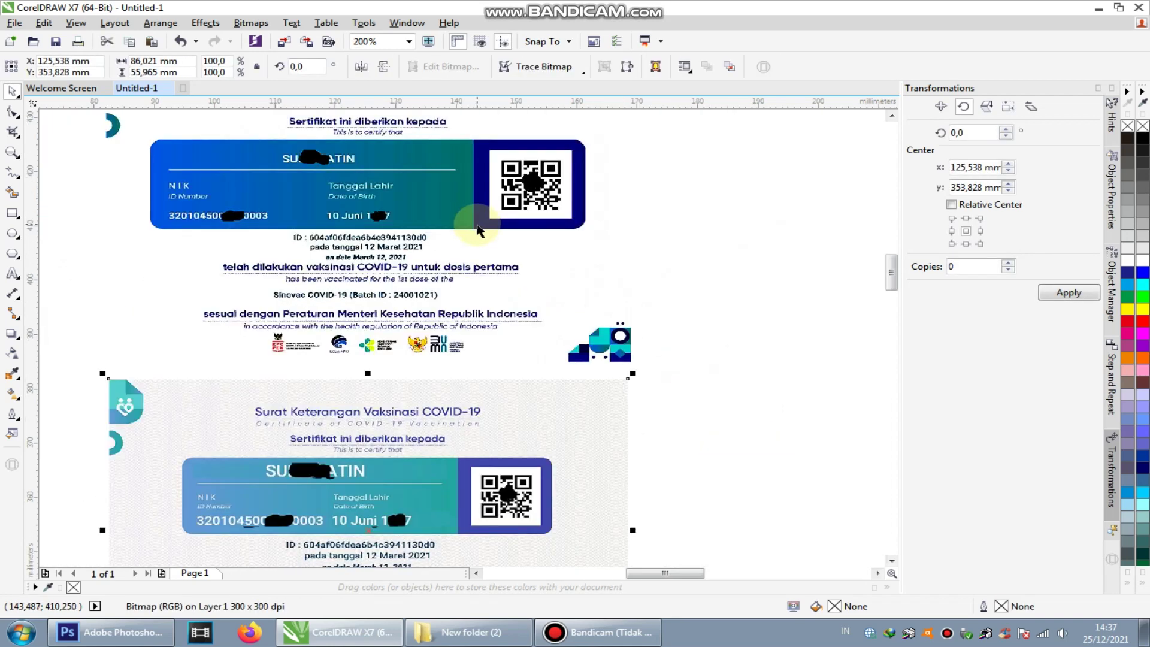
pyautogui.scroll(1, 341, 482)
pyautogui.scroll(-1, 597, 346)
pyautogui.scroll(-1, 545, 387)
pyautogui.scroll(1, 545, 387)
pyautogui.scroll(1, 542, 390)
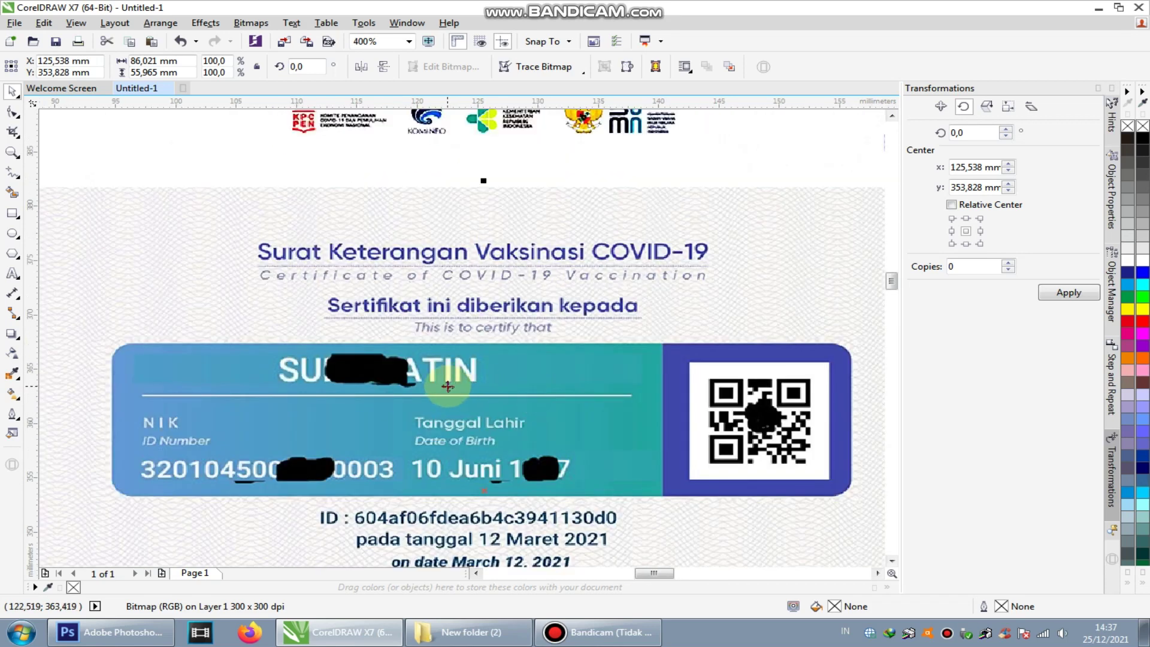
pyautogui.scroll(-1, 448, 387)
pyautogui.scroll(1, 449, 396)
pyautogui.scroll(-2, 473, 360)
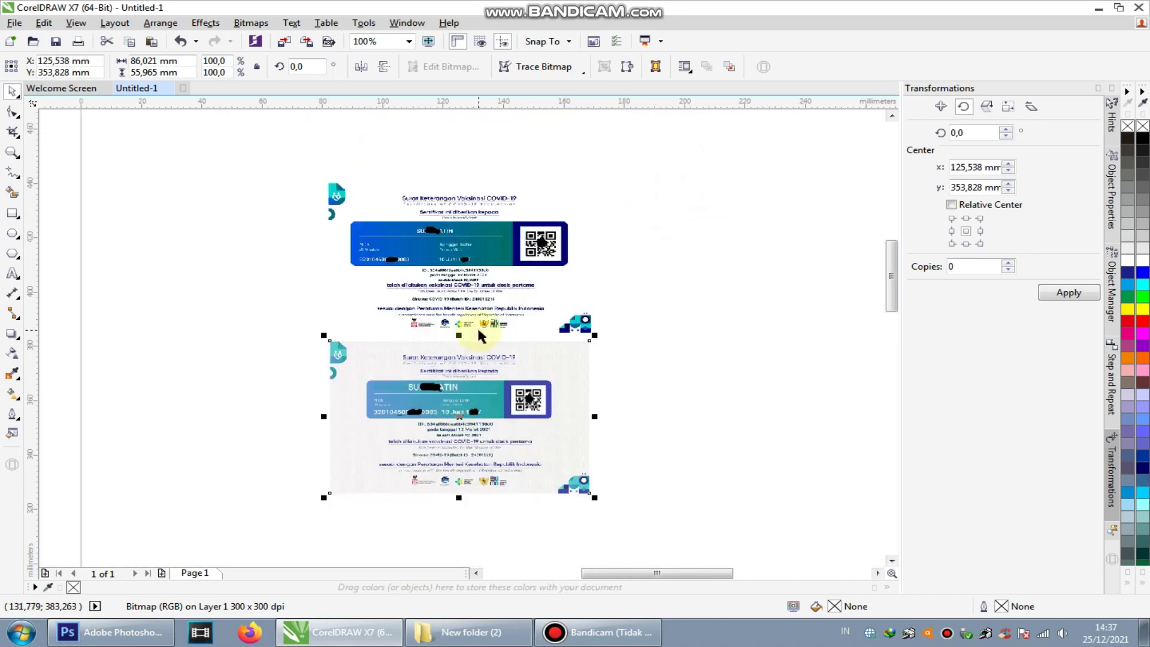
# - Drag the second-dose indexs file from the New folder onto the CorelDRAW page
pyautogui.moveTo(479, 336); pyautogui.dragTo(725, 374)
pyautogui.click(467, 632)
pyautogui.moveTo(361, 129); pyautogui.dragTo(698, 224)
# - Place the pale second-dose bitmap to the right of the orange certificate
pyautogui.scroll(1, 468, 206)
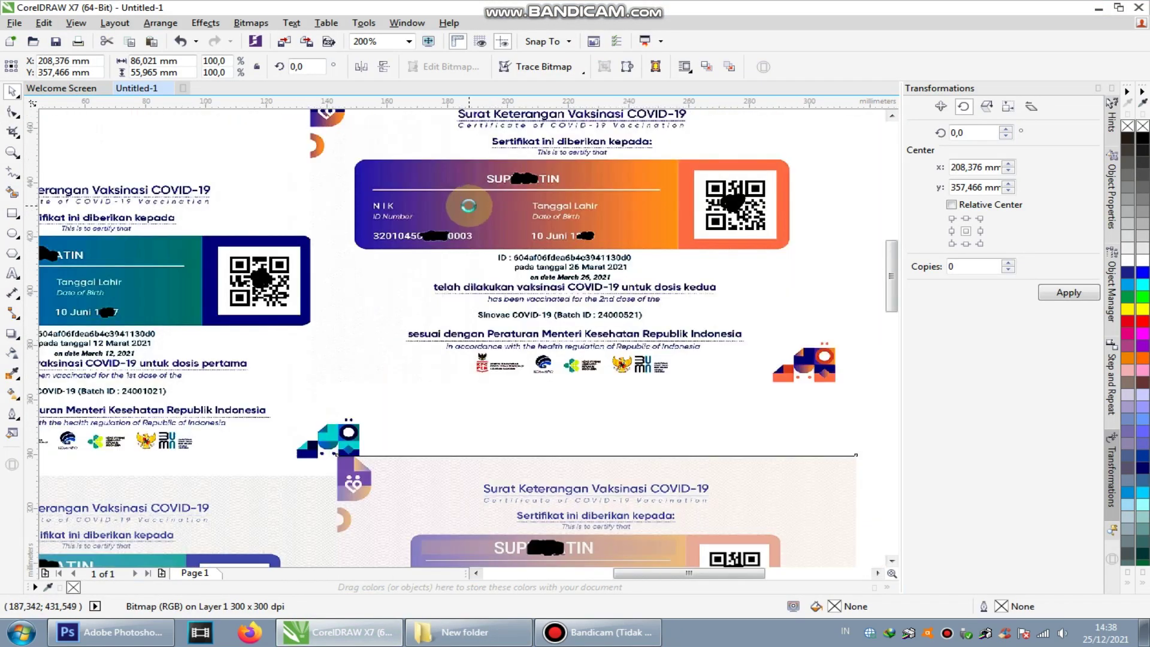
pyautogui.scroll(-1, 468, 205)
pyautogui.scroll(1, 520, 392)
pyautogui.scroll(-1, 520, 389)
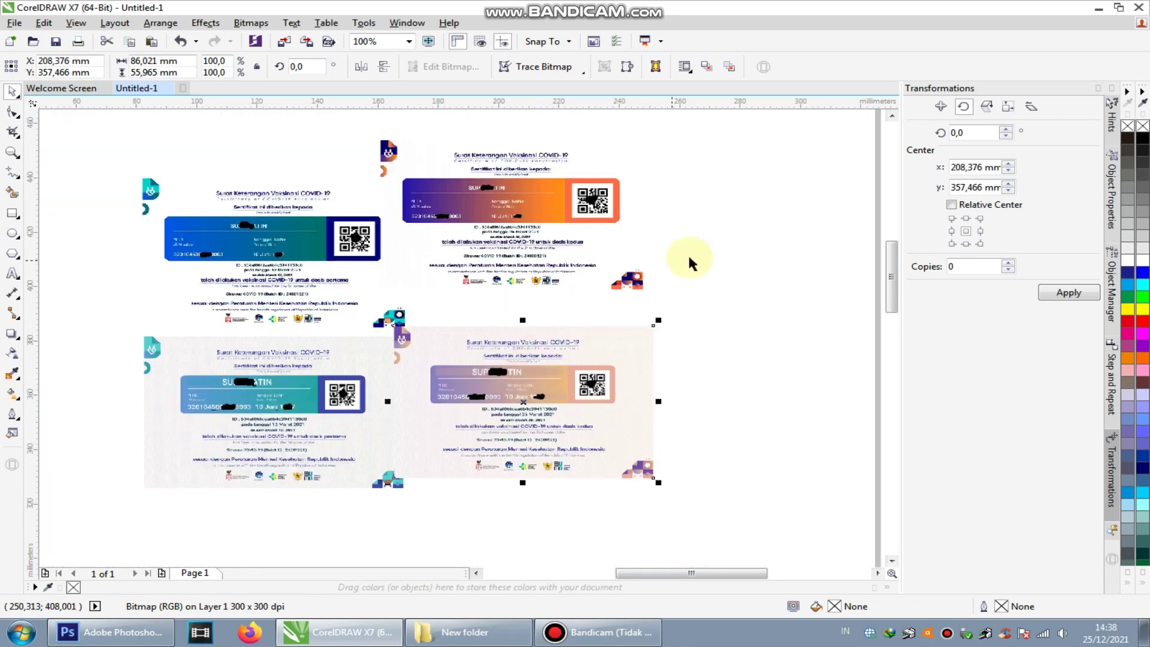
pyautogui.scroll(1, 664, 217)
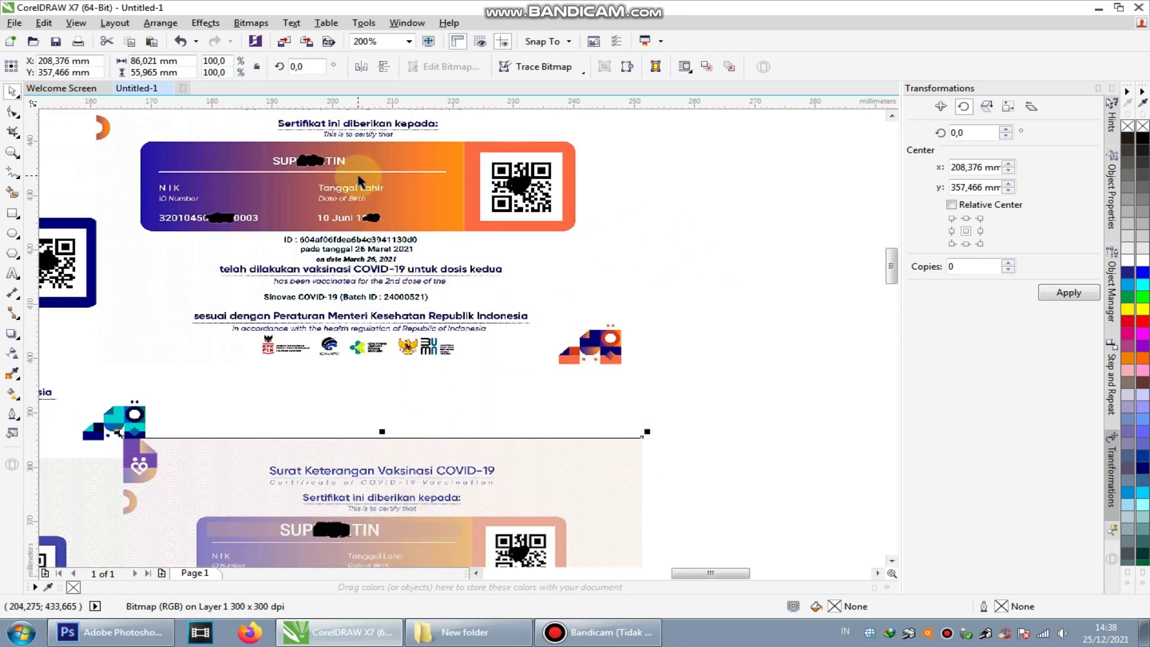
pyautogui.scroll(-2, 282, 462)
pyautogui.moveTo(372, 514); pyautogui.dragTo(505, 420)
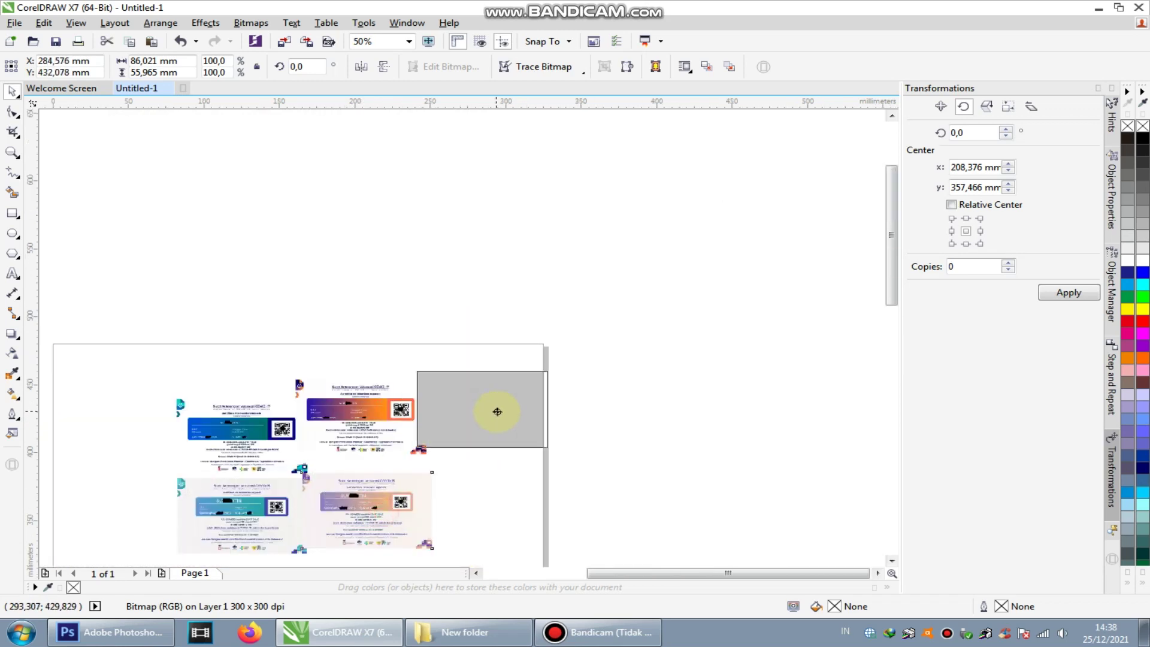
# - Open the Image Adjustment Lab for the pale second-dose bitmap
pyautogui.scroll(2, 505, 420)
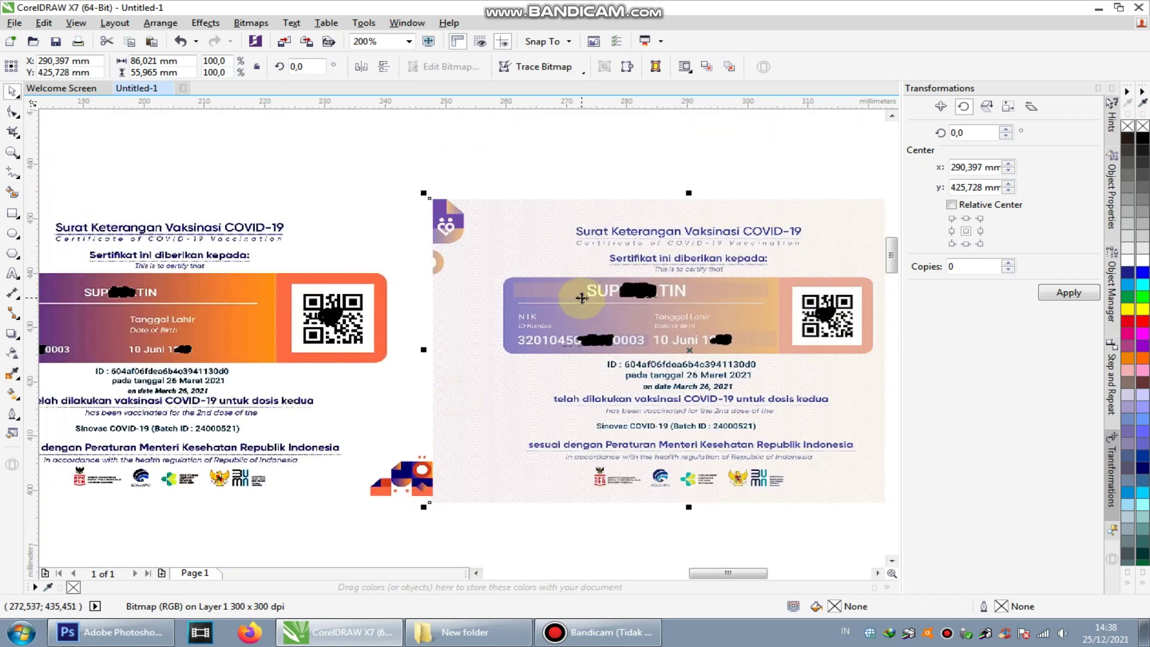
pyautogui.scroll(1, 533, 282)
pyautogui.scroll(-1, 533, 282)
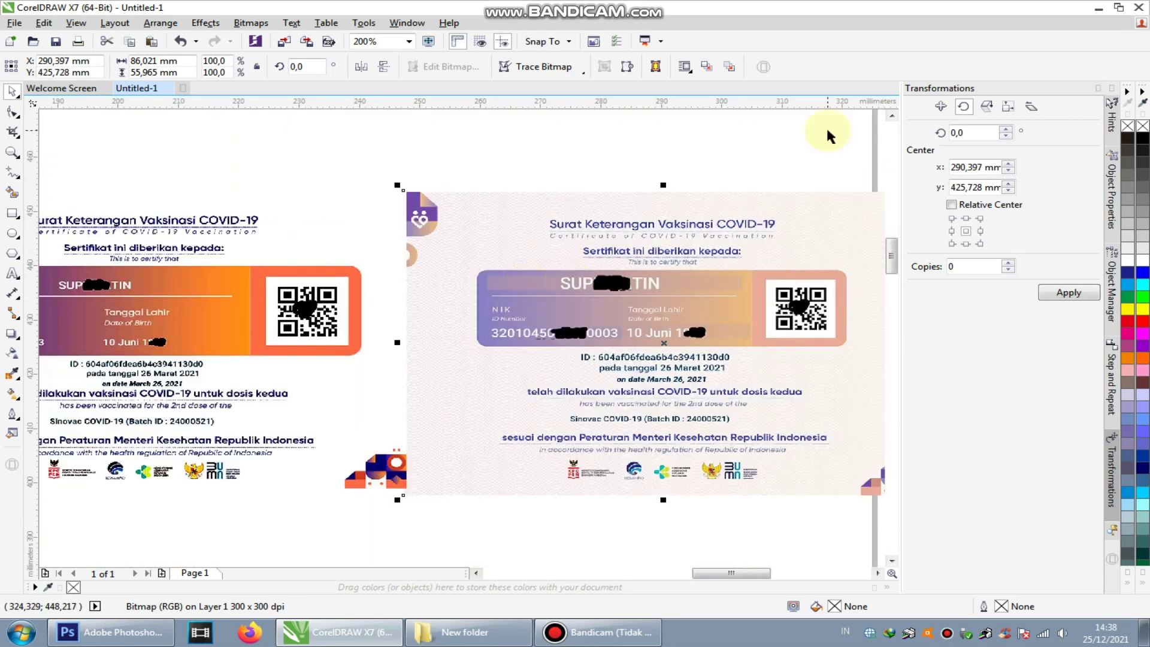
pyautogui.click(247, 22)
pyautogui.click(271, 74)
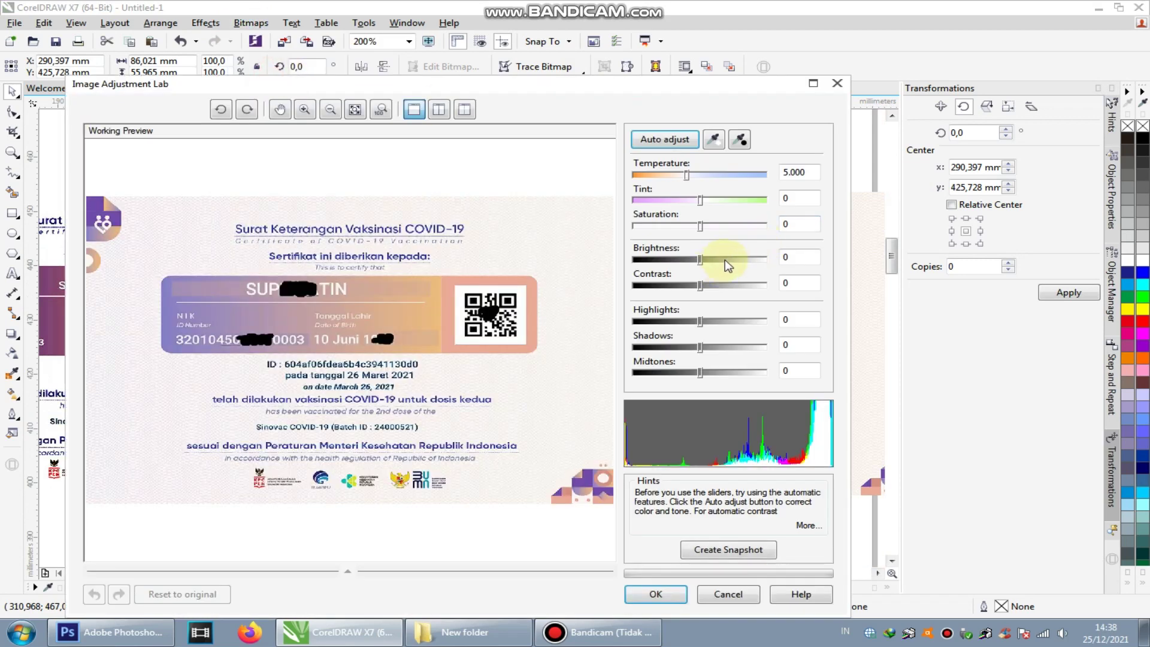
# - Apply brightness -32 and contrast 46 to the second-dose certificate in Image Adjustment Lab
pyautogui.moveTo(700, 286)
pyautogui.mouseDown()
pyautogui.moveTo(724, 285)
pyautogui.moveTo(680, 259)
pyautogui.mouseUp()
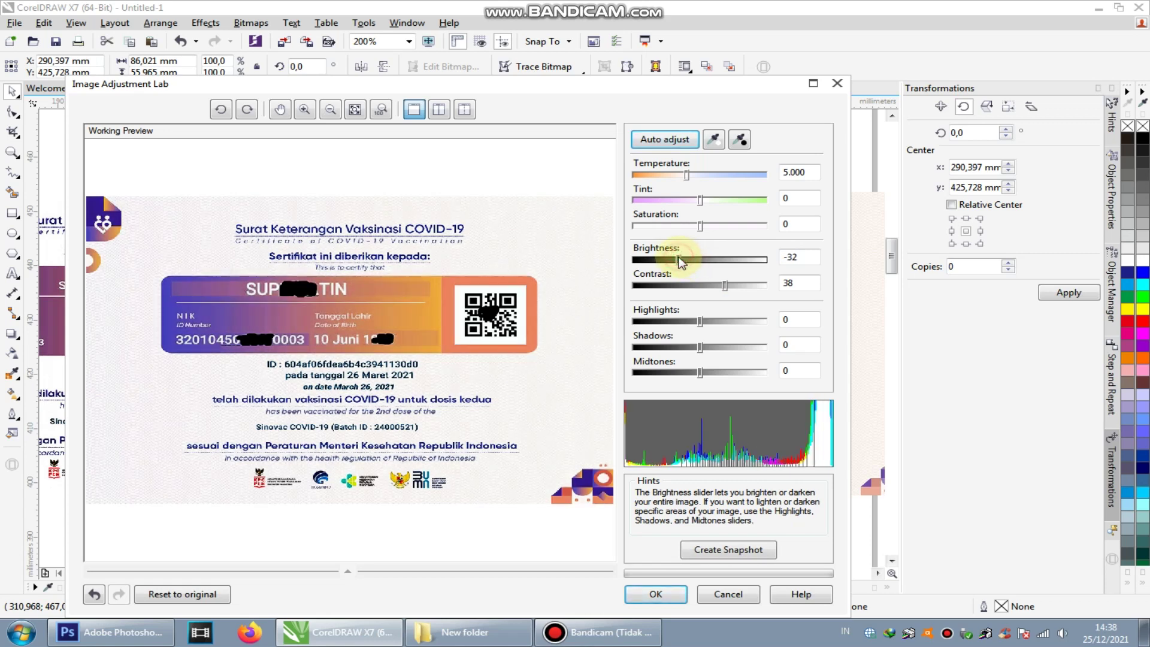
pyautogui.moveTo(725, 285); pyautogui.dragTo(732, 285)
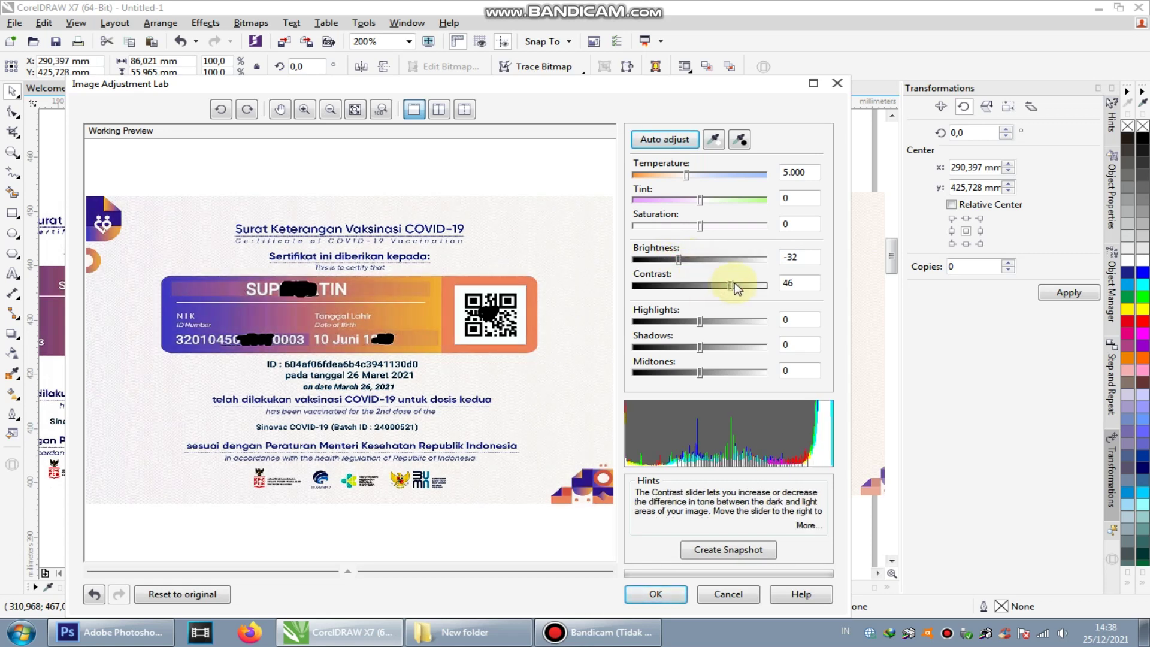
pyautogui.click(657, 594)
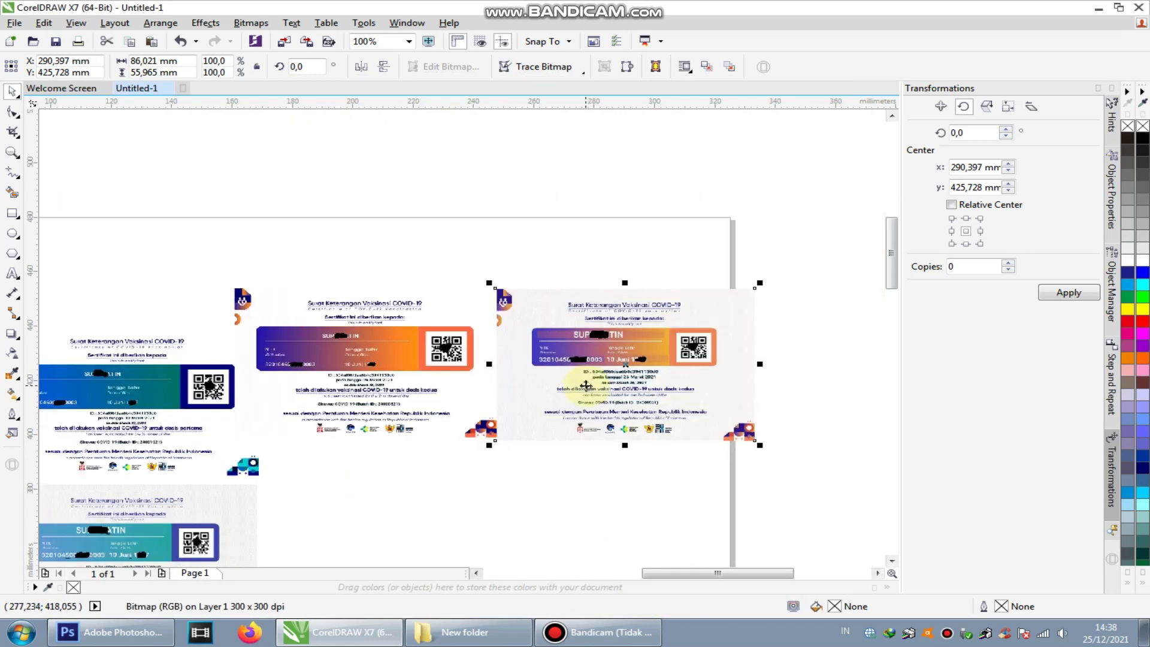
# - Zoom in to compare the darkened second-dose certificate with the original
pyautogui.scroll(1, 525, 402)
pyautogui.scroll(3, 665, 293)
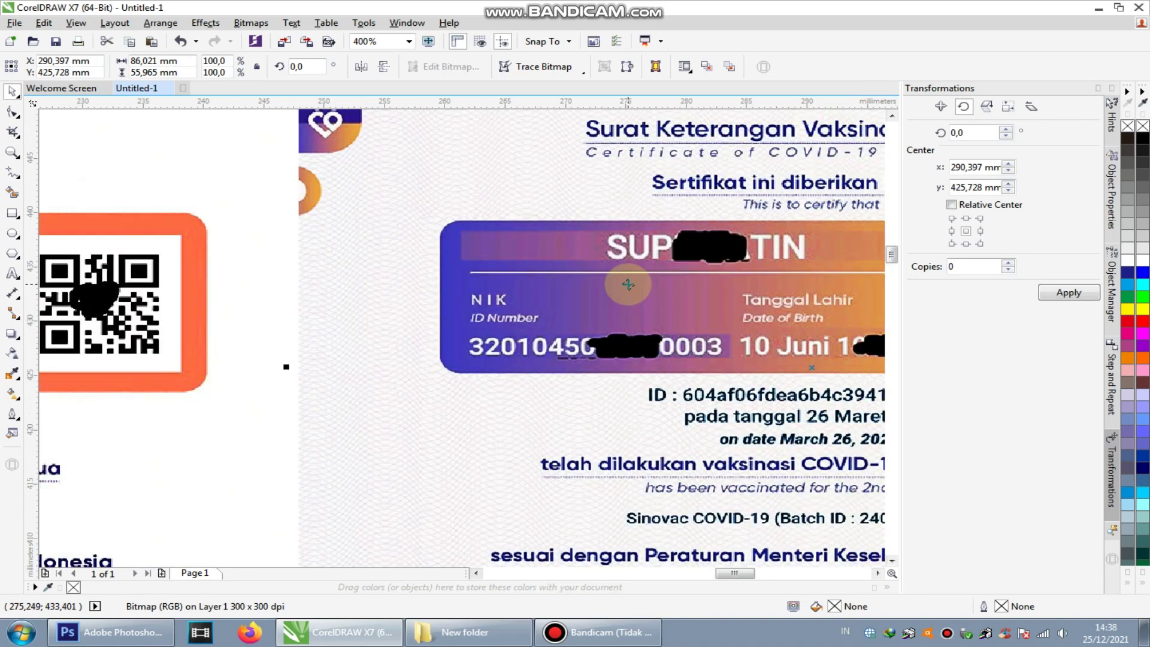
pyautogui.scroll(1, 627, 284)
pyautogui.scroll(-5, 503, 246)
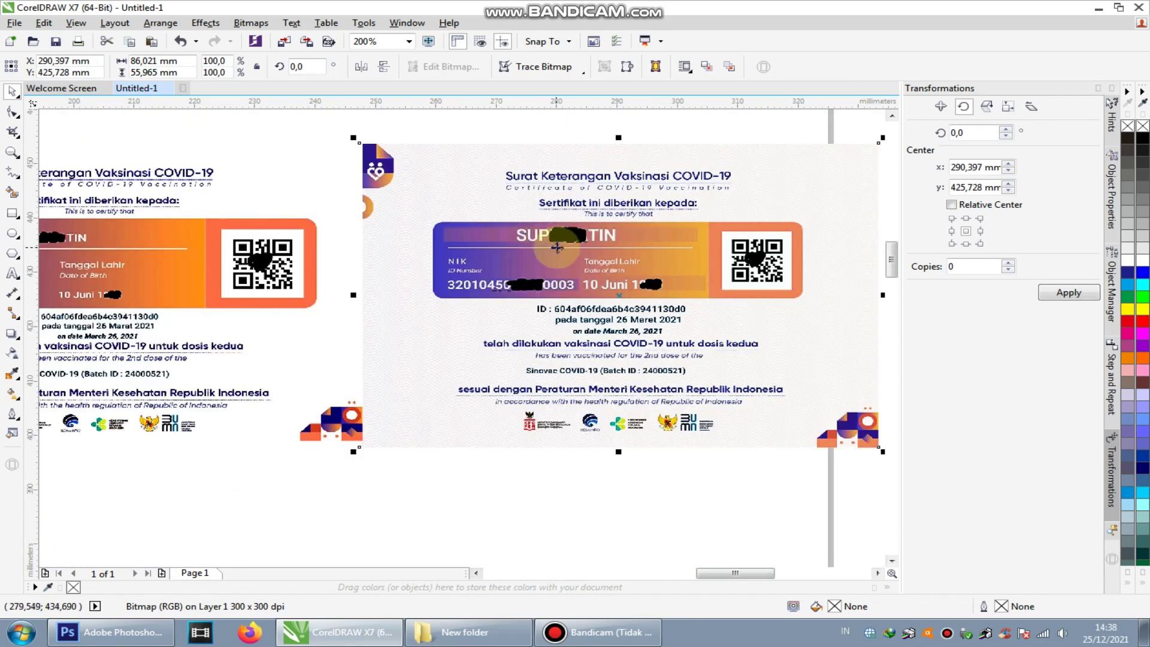
pyautogui.scroll(1, 492, 267)
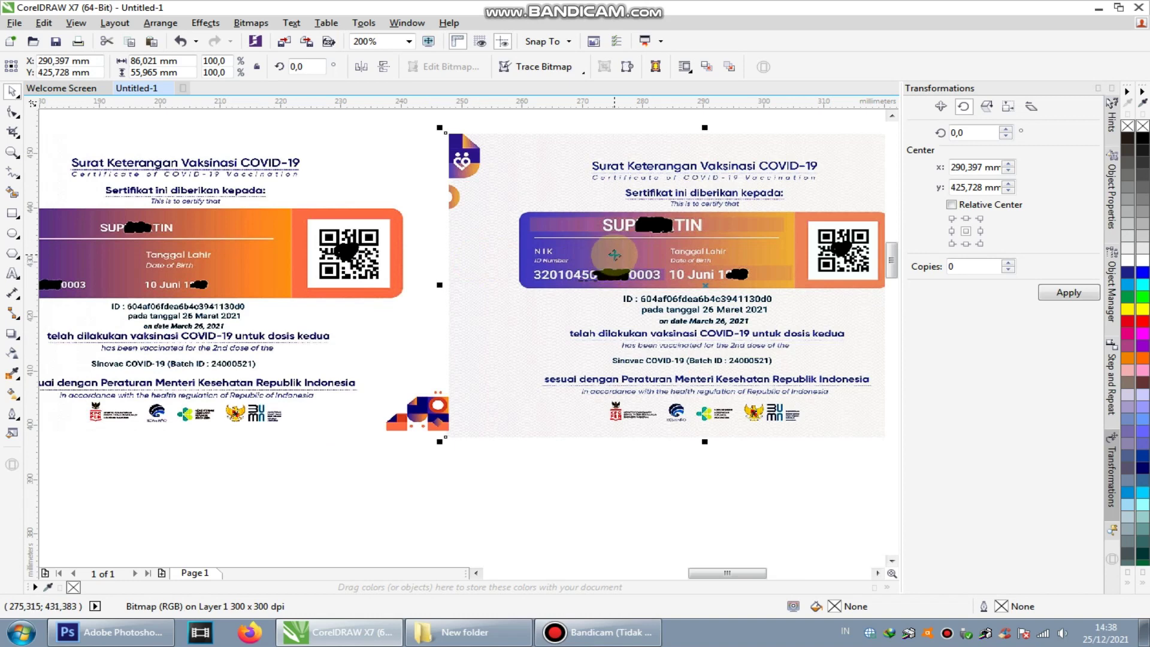
pyautogui.scroll(-1, 626, 247)
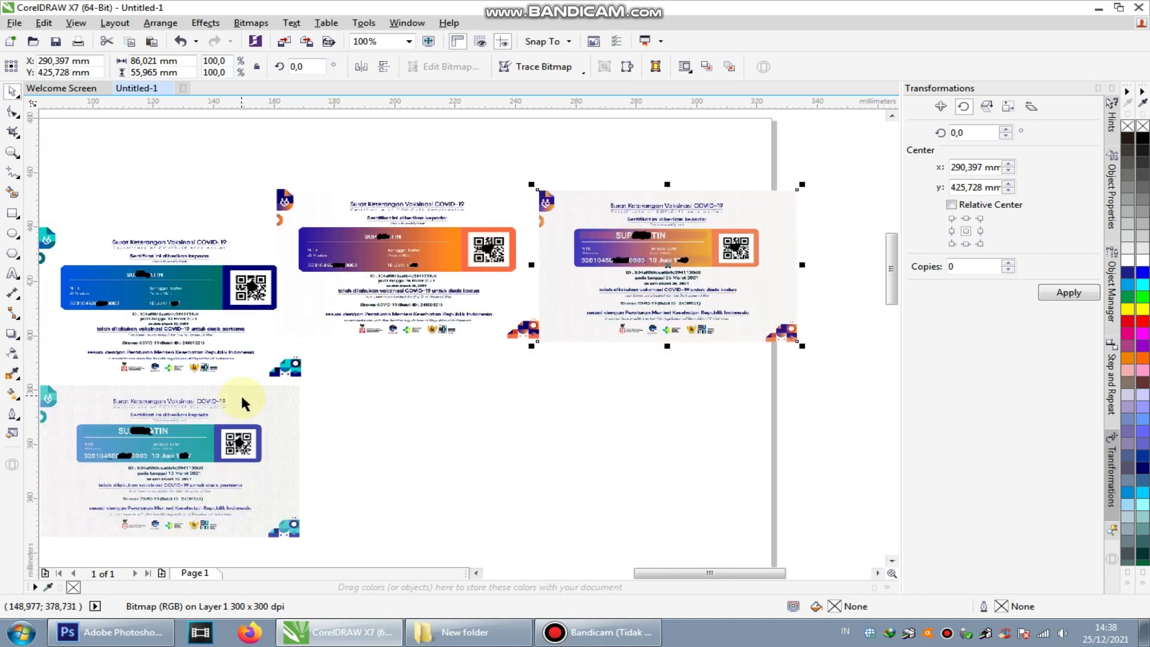
pyautogui.scroll(3, 109, 463)
pyautogui.scroll(-2, 378, 380)
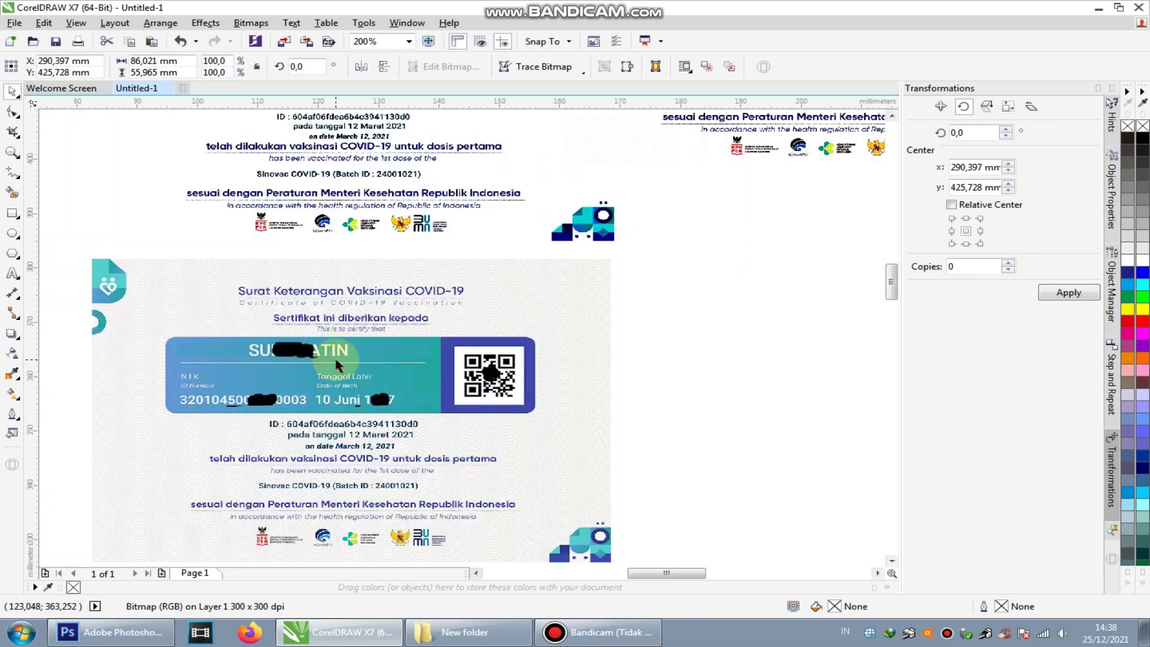
pyautogui.scroll(-2, 377, 380)
pyautogui.scroll(3, 615, 283)
pyautogui.scroll(-2, 599, 276)
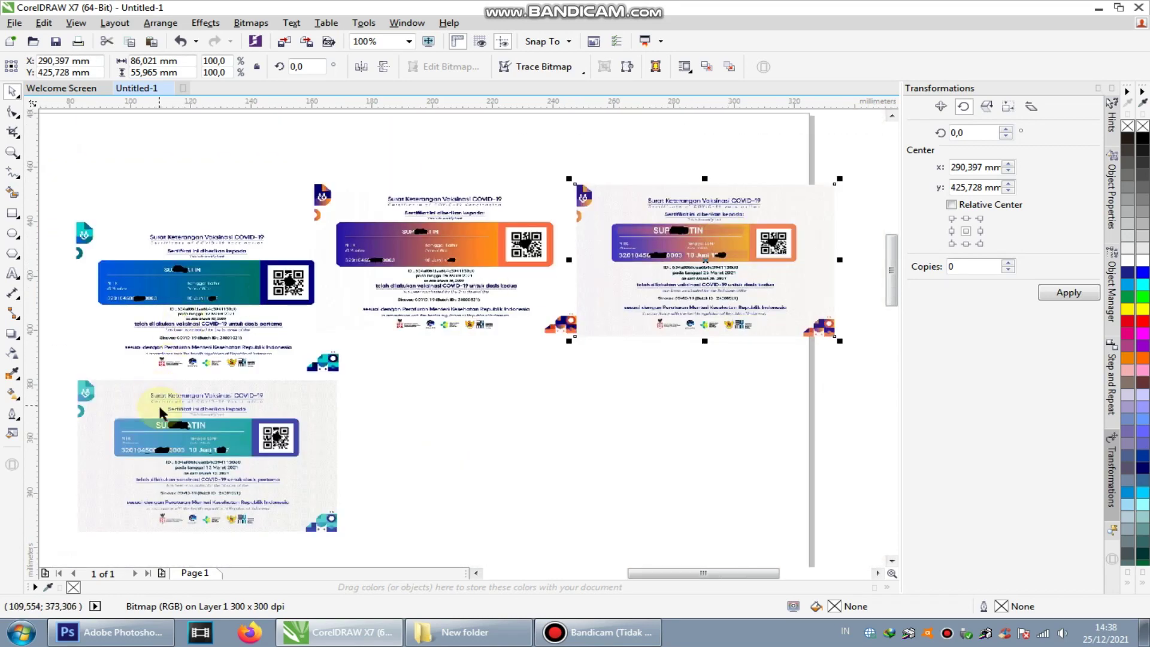
pyautogui.scroll(2, 285, 411)
pyautogui.scroll(-1, 558, 384)
# - Move the lower first-dose certificate bitmap to a new position and select it
pyautogui.moveTo(588, 309); pyautogui.dragTo(613, 293)
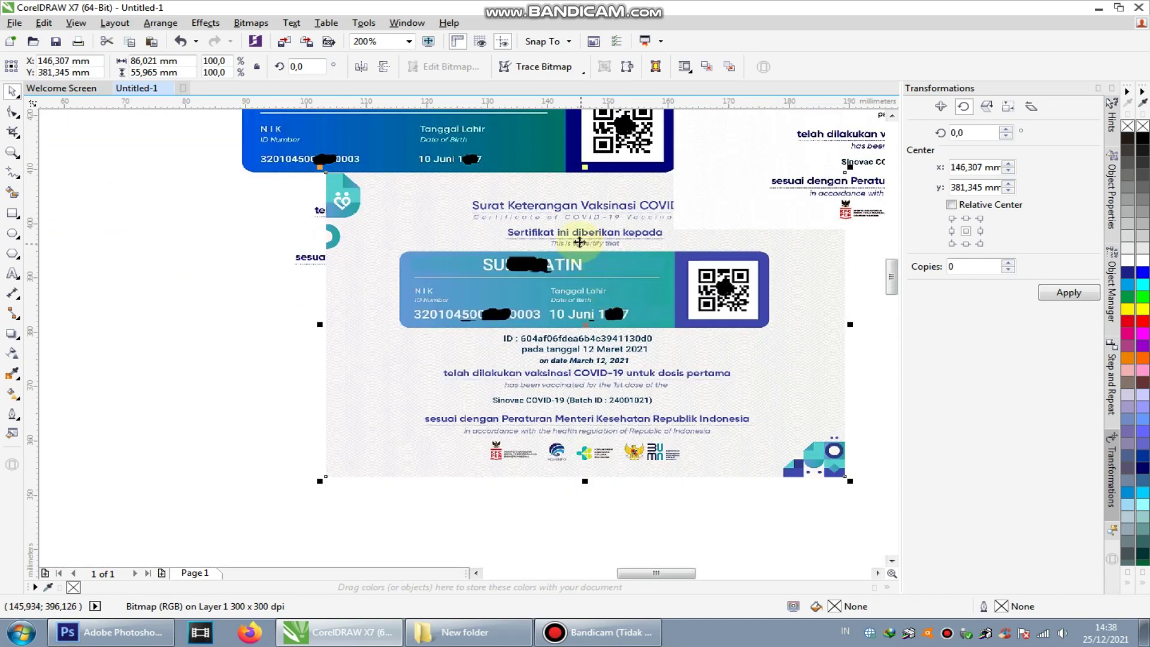
pyautogui.scroll(-2, 613, 294)
pyautogui.scroll(3, 542, 175)
pyautogui.scroll(-1, 533, 191)
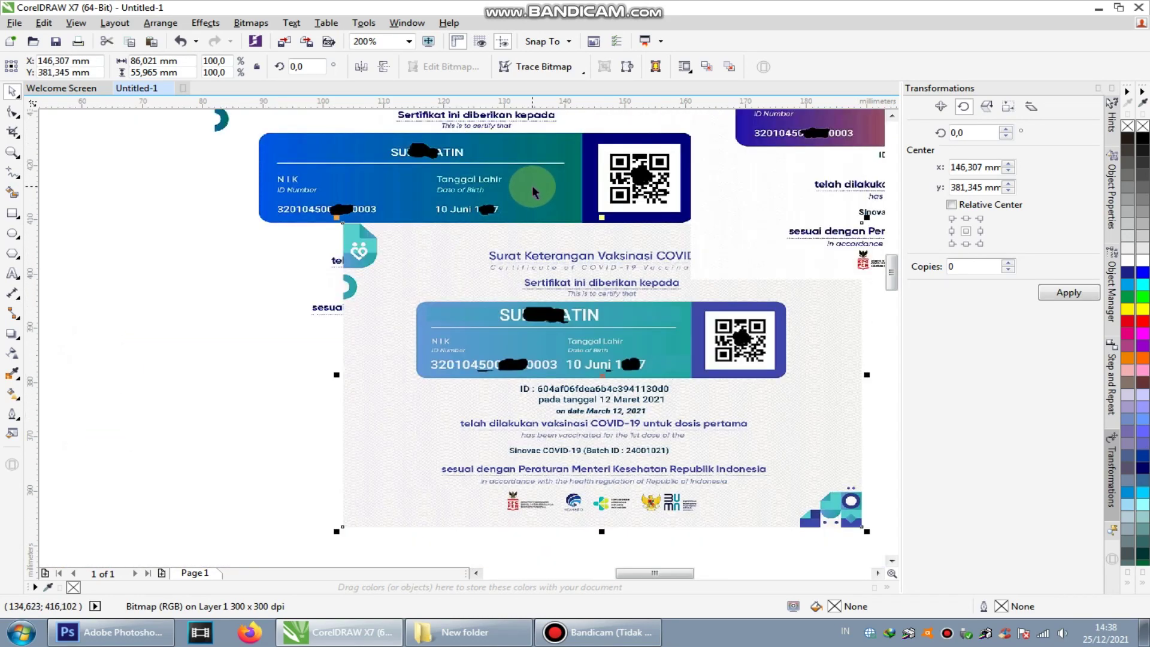
pyautogui.click(482, 319)
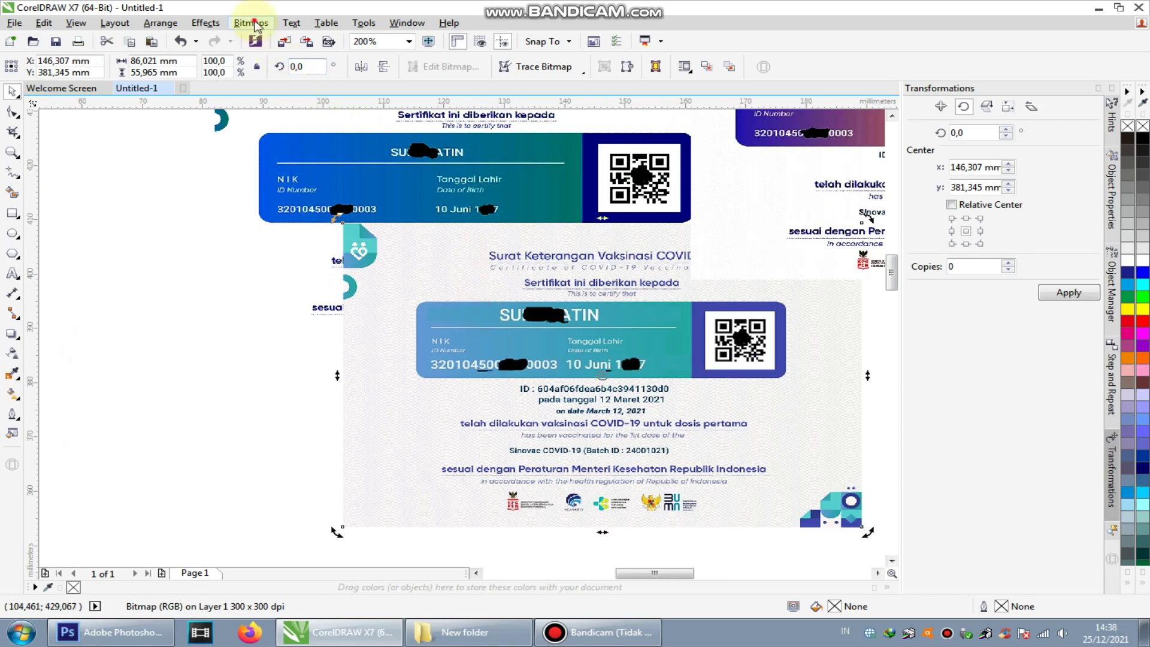
# - Apply Image Adjustment Lab to the lower teal first-dose certificate: brightness -25, contrast 31
pyautogui.click(250, 24)
pyautogui.click(281, 76)
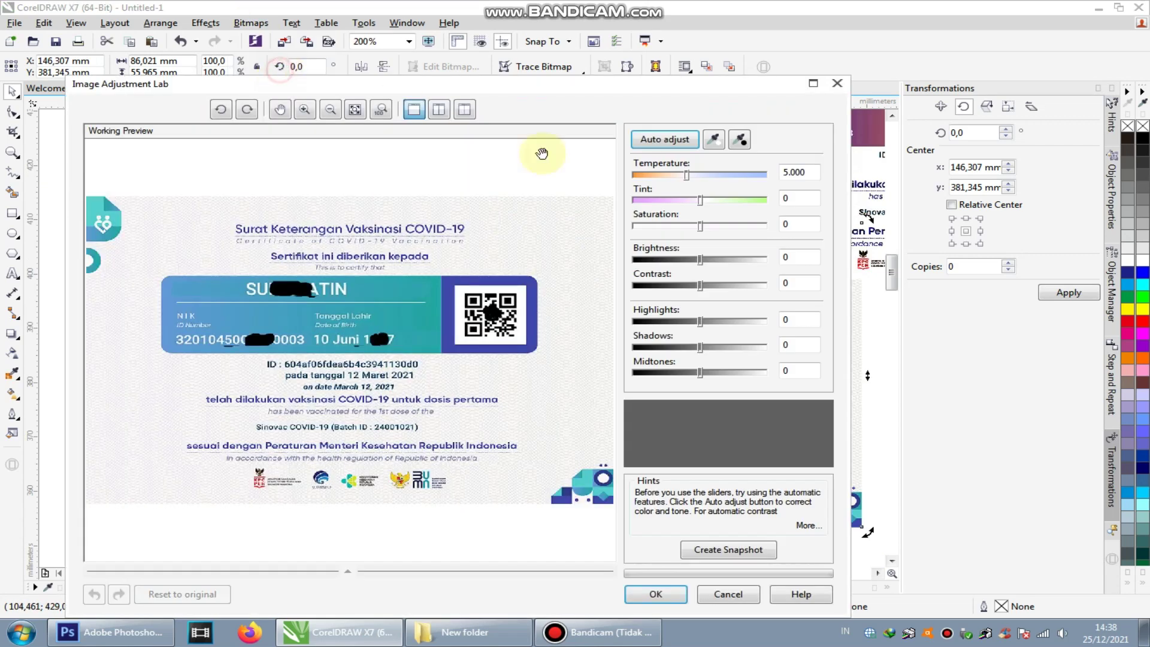
pyautogui.click(712, 286)
pyautogui.click(681, 259)
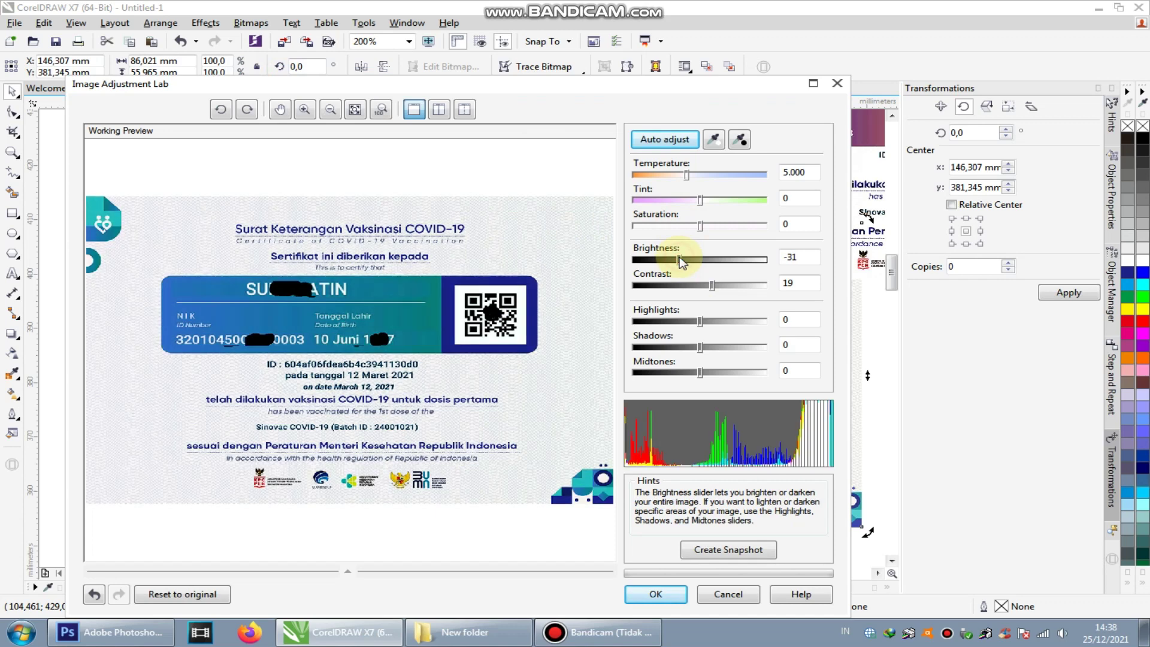
pyautogui.click(720, 286)
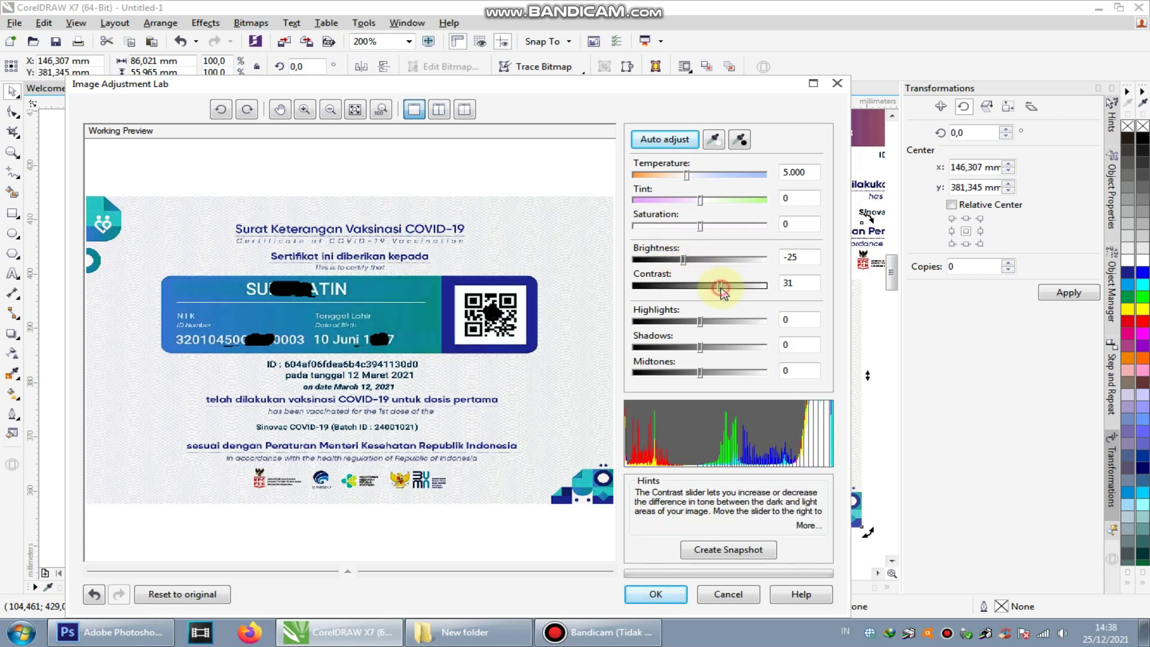
pyautogui.click(656, 594)
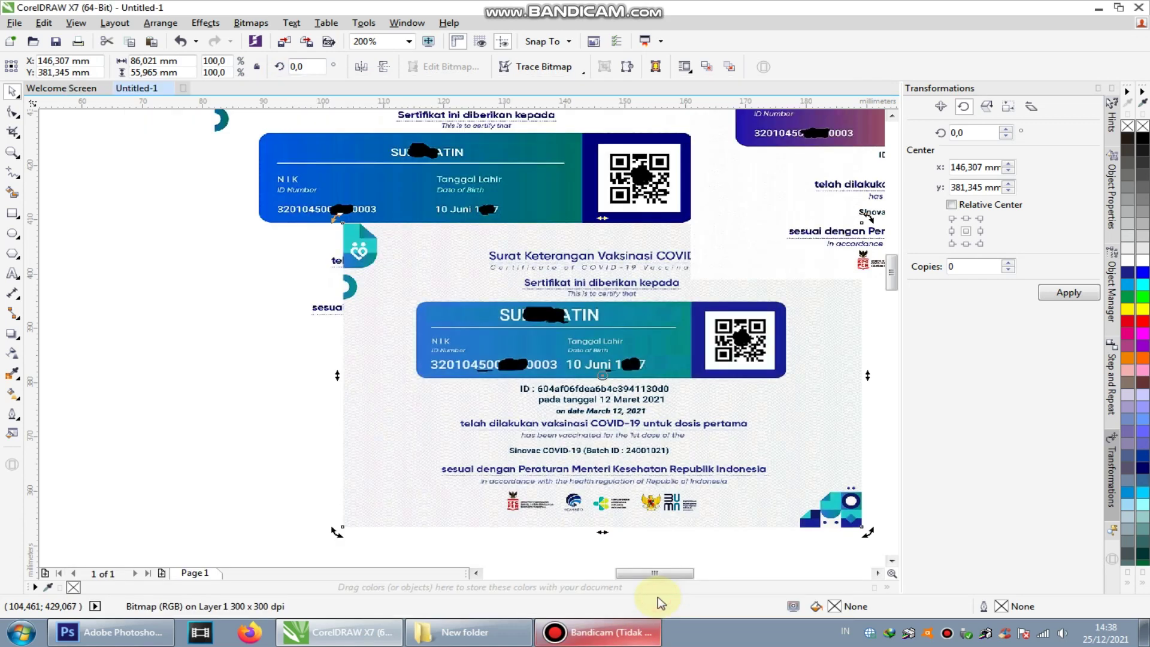
pyautogui.click(191, 372)
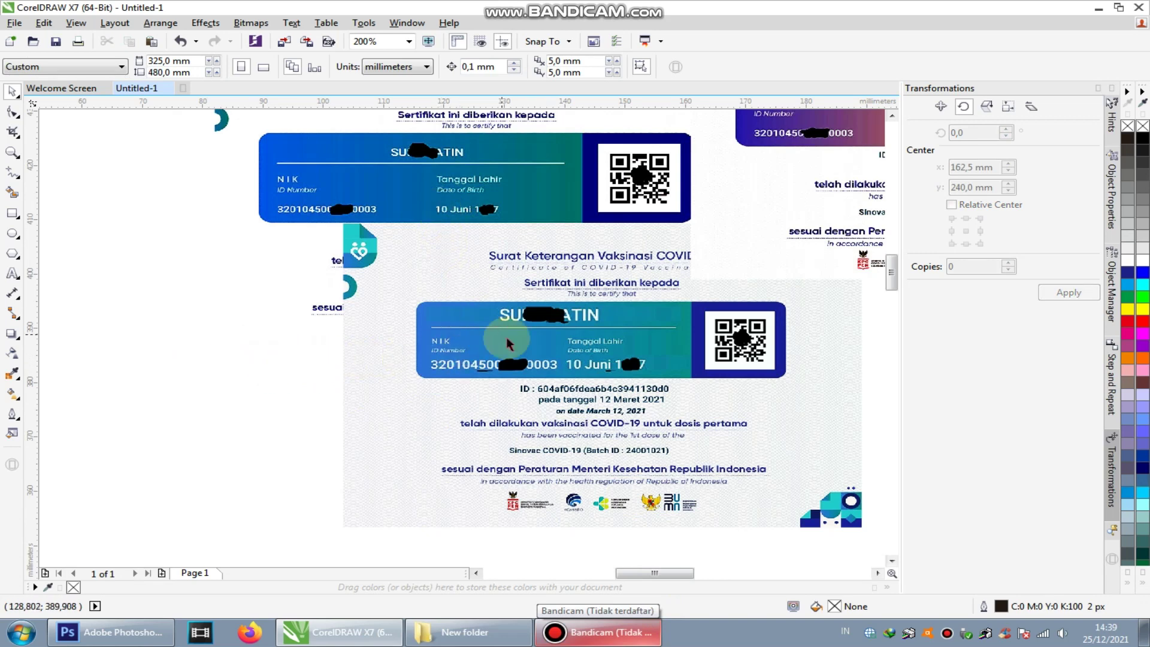
# - Drag the original upper-left first-dose certificate up and left beside its darkened copy
pyautogui.scroll(-3, 547, 353)
pyautogui.scroll(2, 288, 324)
pyautogui.scroll(1, 539, 263)
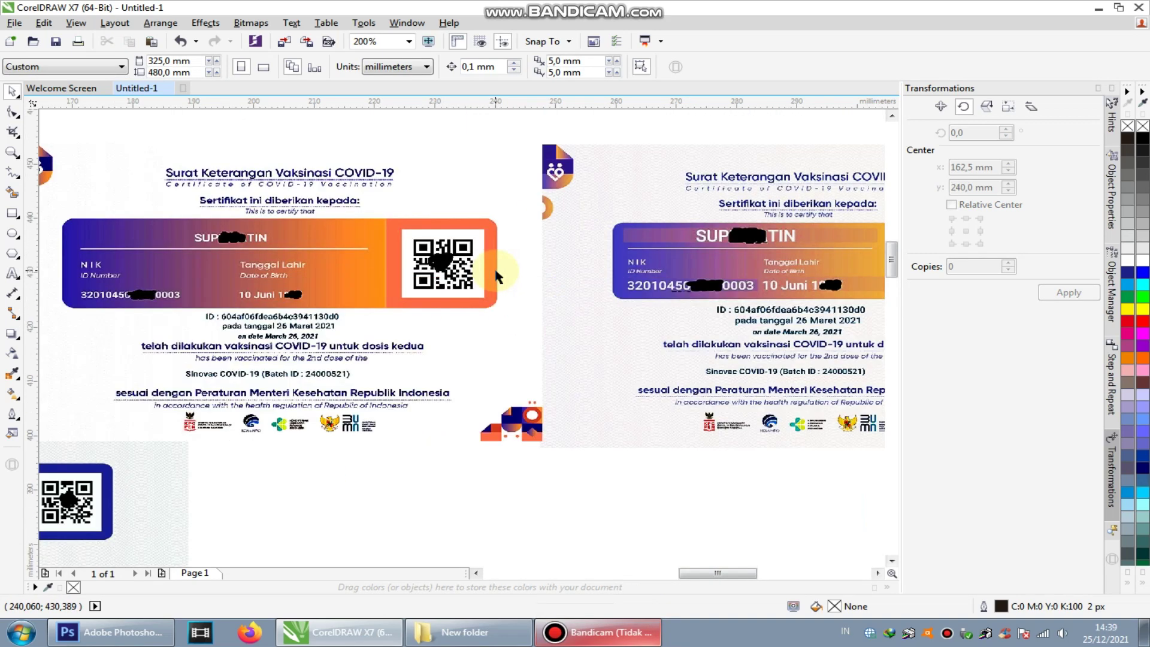
pyautogui.scroll(-1, 538, 277)
pyautogui.scroll(1, 685, 271)
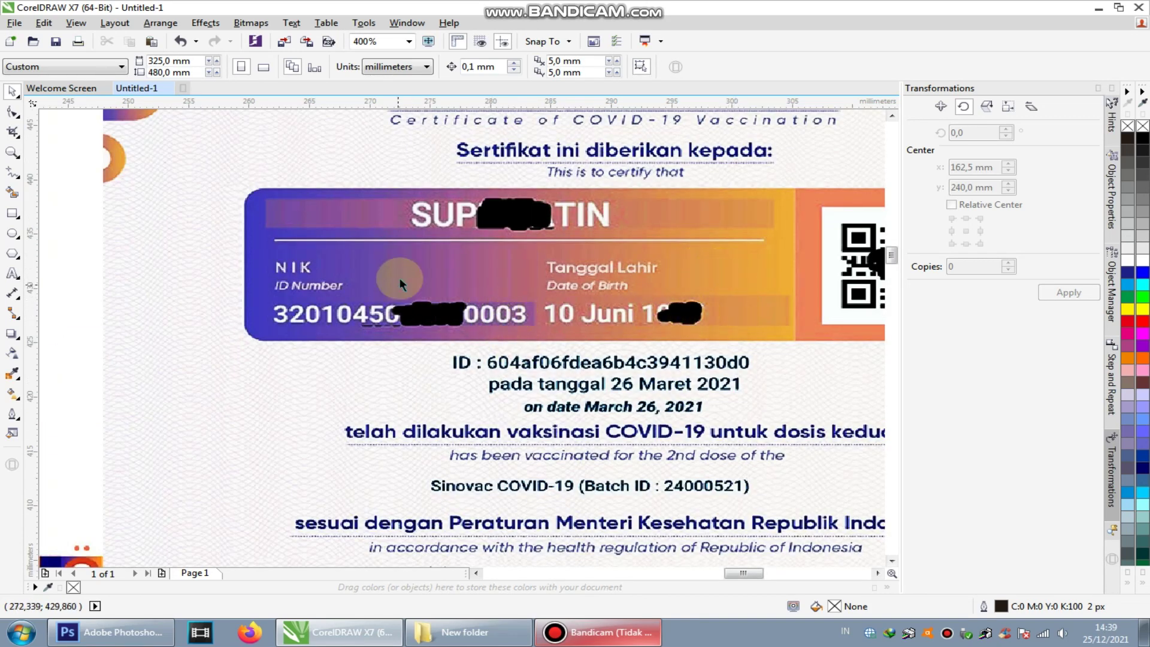
pyautogui.scroll(-2, 607, 288)
pyautogui.scroll(-2, 245, 352)
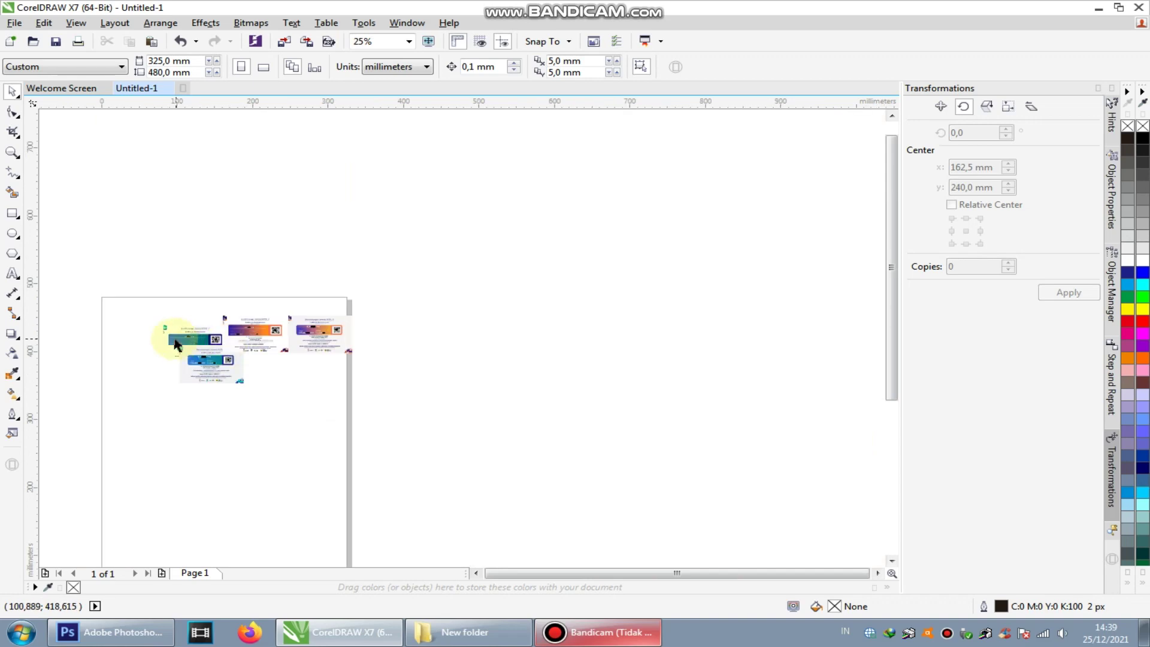
pyautogui.scroll(3, 278, 326)
pyautogui.moveTo(644, 453)
pyautogui.mouseDown()
pyautogui.moveTo(397, 286)
pyautogui.moveTo(363, 288)
pyautogui.moveTo(448, 227)
pyautogui.mouseUp()
pyautogui.scroll(-2, 500, 352)
pyautogui.scroll(2, 444, 355)
pyautogui.scroll(-2, 368, 290)
pyautogui.scroll(2, 369, 254)
pyautogui.scroll(-2, 448, 227)
pyautogui.scroll(1, 373, 262)
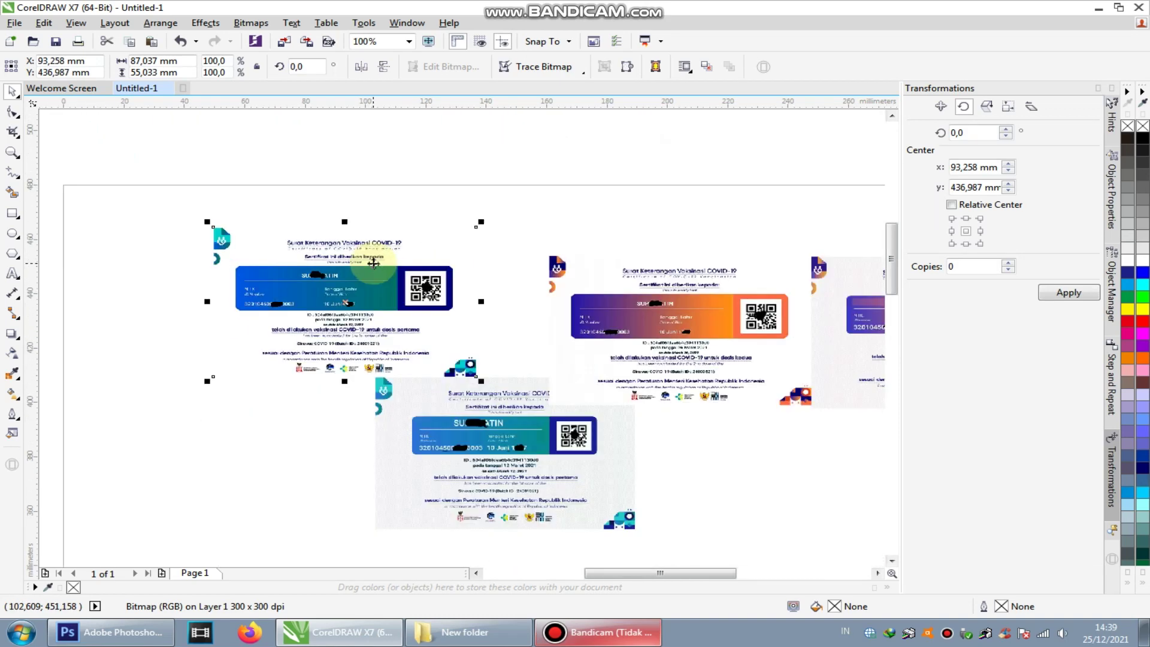
pyautogui.scroll(1, 374, 262)
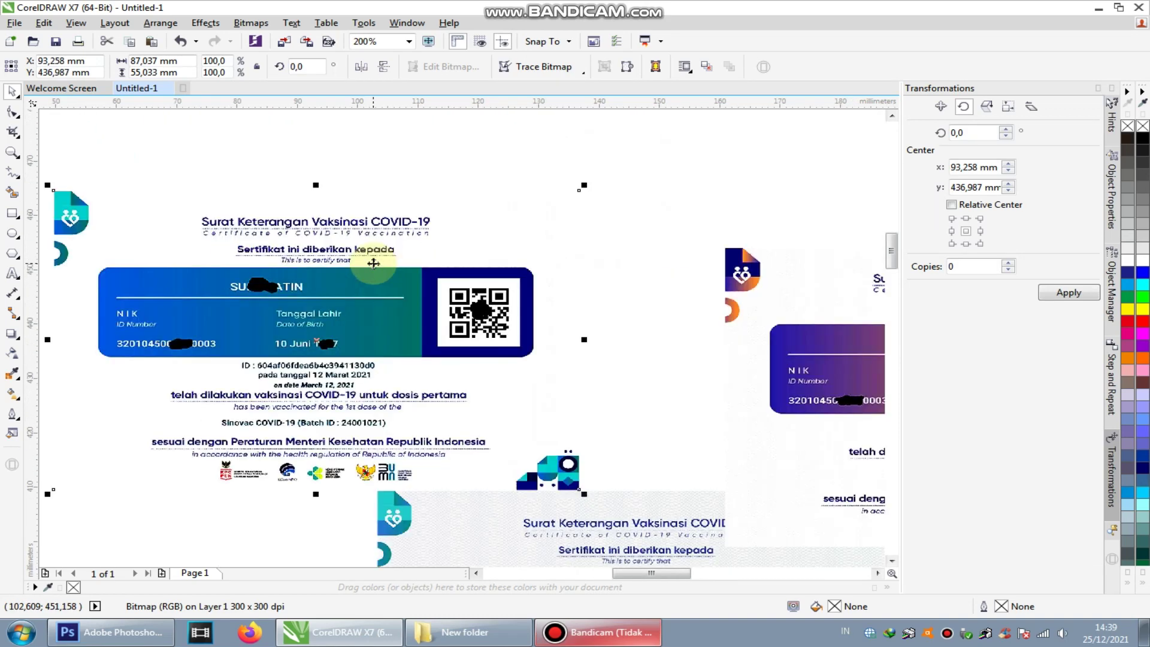